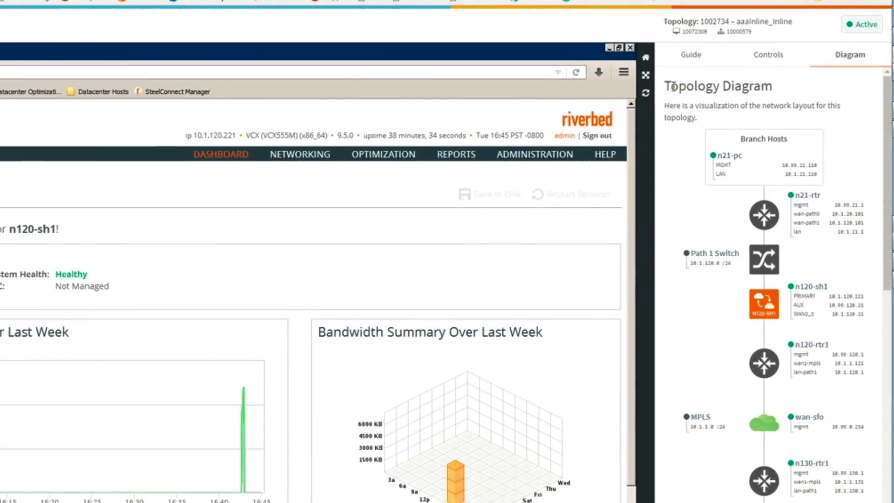
- Point out n21-pc's LAN address and n31-cmc's primary IP in the topology diagram
{"action": "left_click_drag", "start_coordinate": [689, 97], "coordinate": [744, 97]}
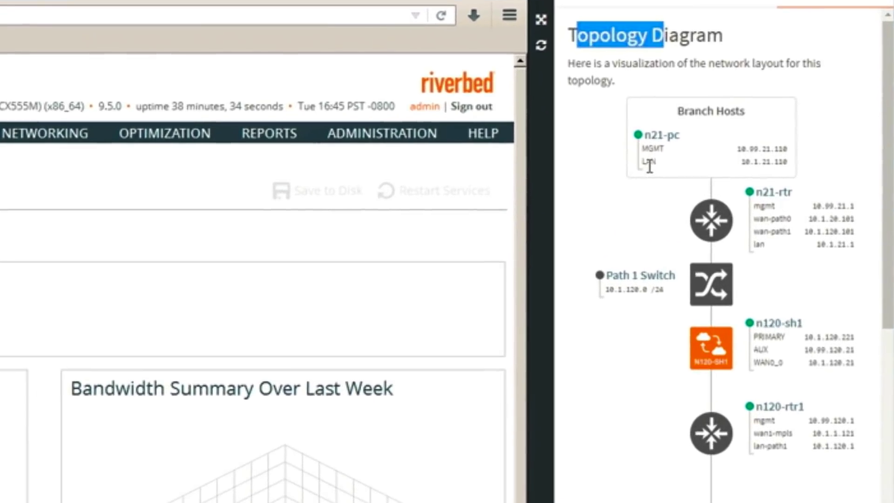
{"action": "double_click", "coordinate": [663, 164]}
{"action": "left_click", "coordinate": [731, 166]}
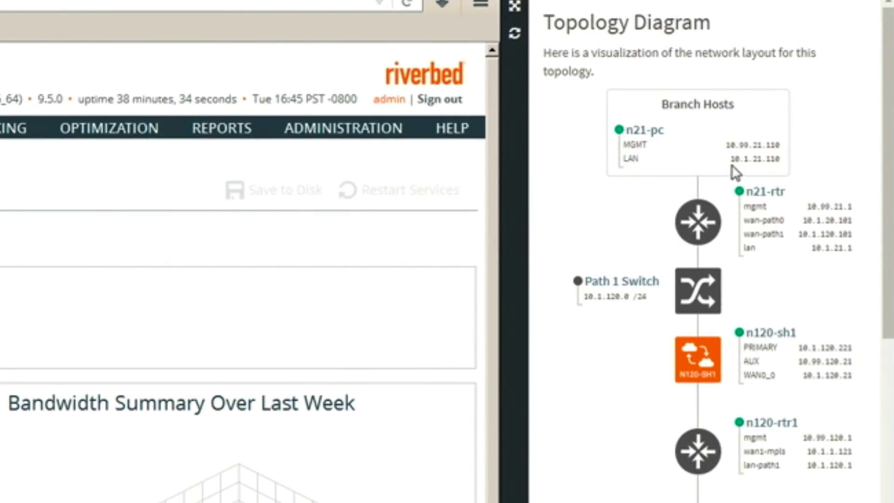
{"action": "left_click_drag", "start_coordinate": [729, 160], "coordinate": [760, 164]}
{"action": "left_click", "coordinate": [767, 214]}
{"action": "scroll", "coordinate": [787, 220], "scroll_direction": "down", "scroll_amount": 5}
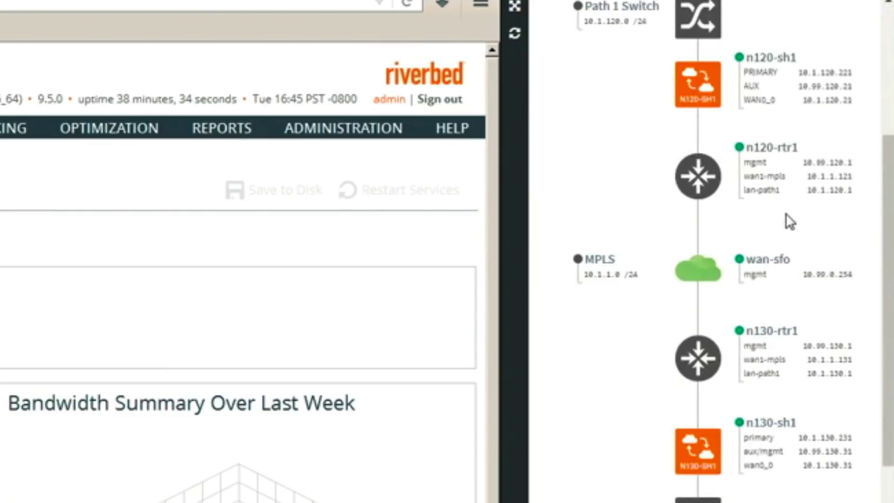
{"action": "scroll", "coordinate": [790, 222], "scroll_direction": "down", "scroll_amount": 3}
{"action": "scroll", "coordinate": [790, 221], "scroll_direction": "down", "scroll_amount": 3}
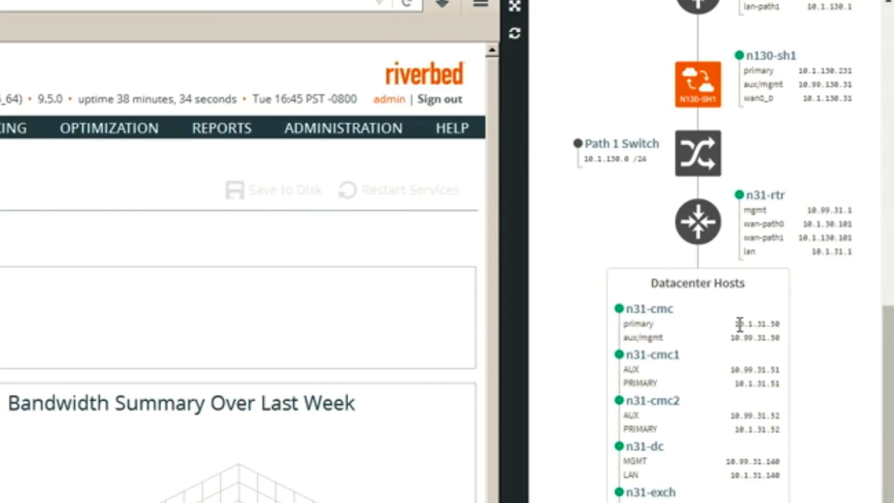
{"action": "left_click_drag", "start_coordinate": [736, 323], "coordinate": [773, 339]}
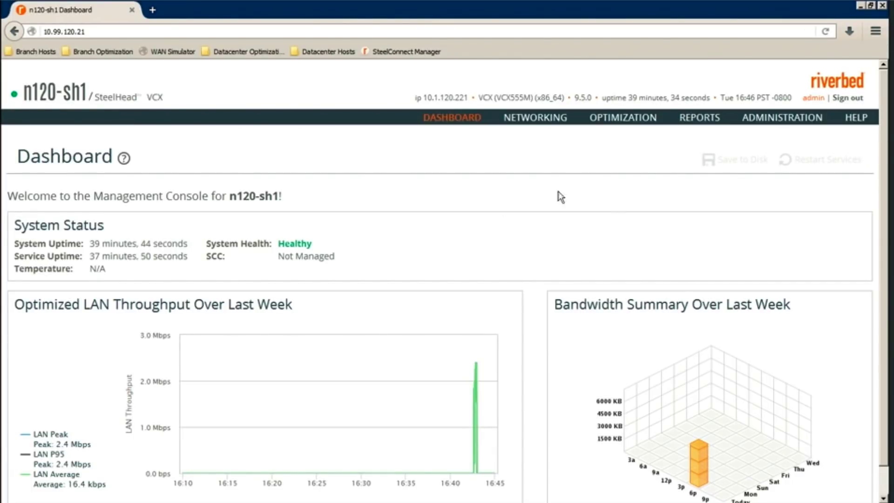
- On the Quality of Service page, add a blank-template profile named MyQoSProfile and save it
{"action": "mouse_move", "coordinate": [538, 126]}
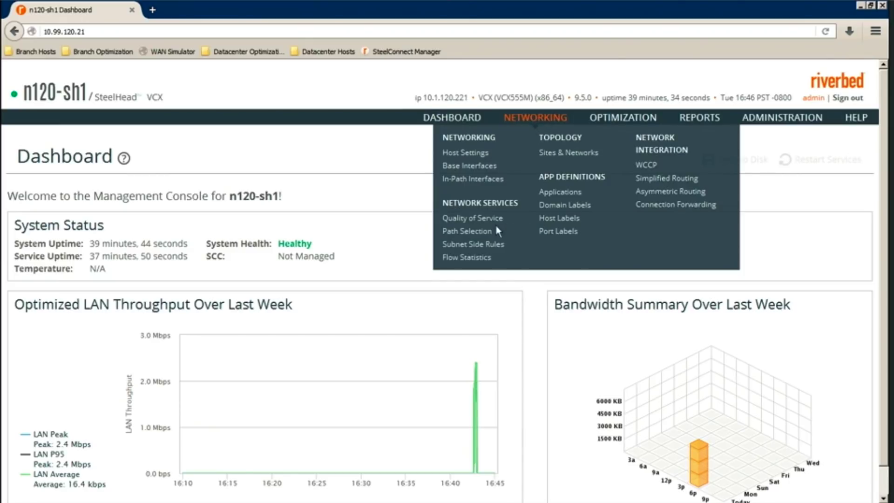
{"action": "left_click", "coordinate": [488, 224]}
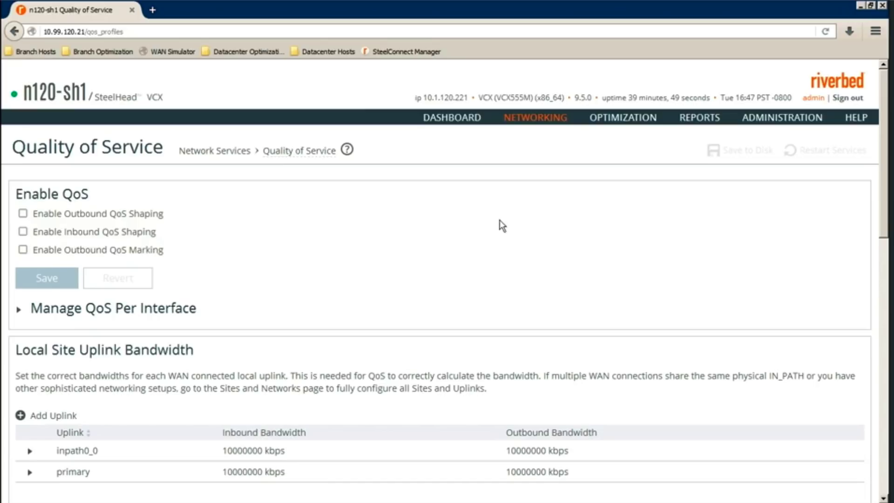
{"action": "scroll", "coordinate": [430, 268], "scroll_direction": "down", "scroll_amount": 5}
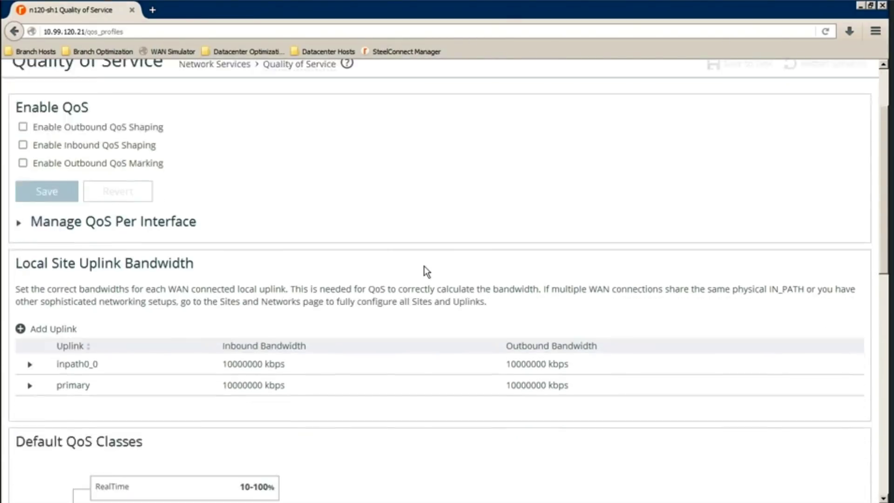
{"action": "scroll", "coordinate": [432, 251], "scroll_direction": "down", "scroll_amount": 11}
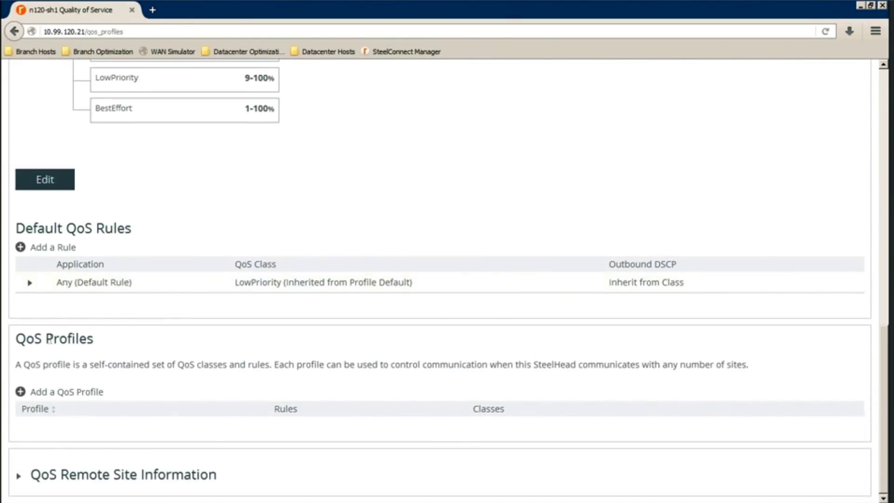
{"action": "left_click", "coordinate": [56, 395]}
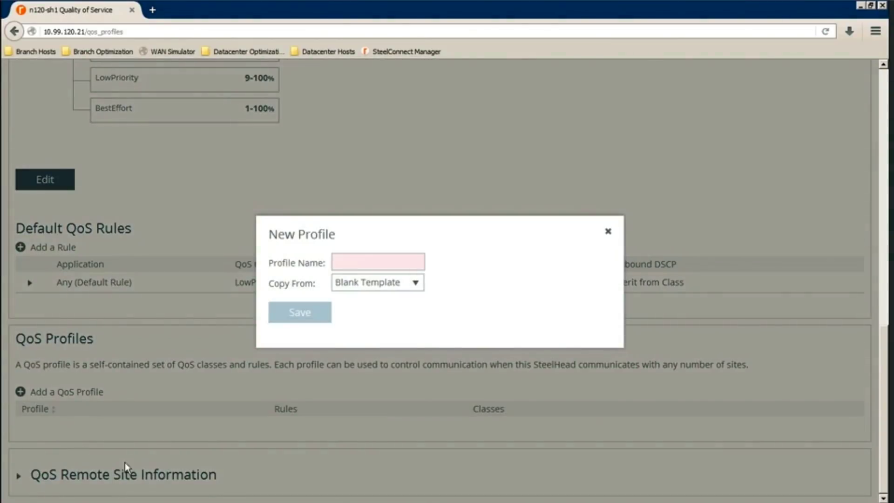
{"action": "left_click", "coordinate": [350, 264]}
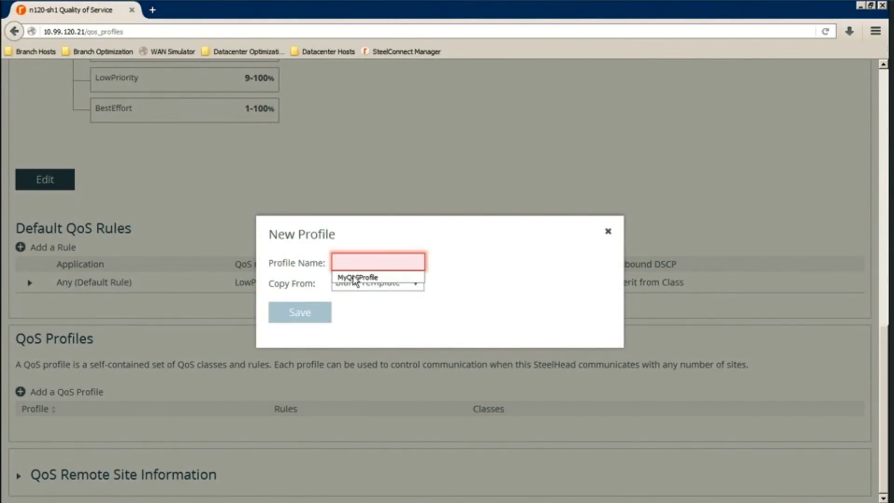
{"action": "left_click", "coordinate": [356, 277]}
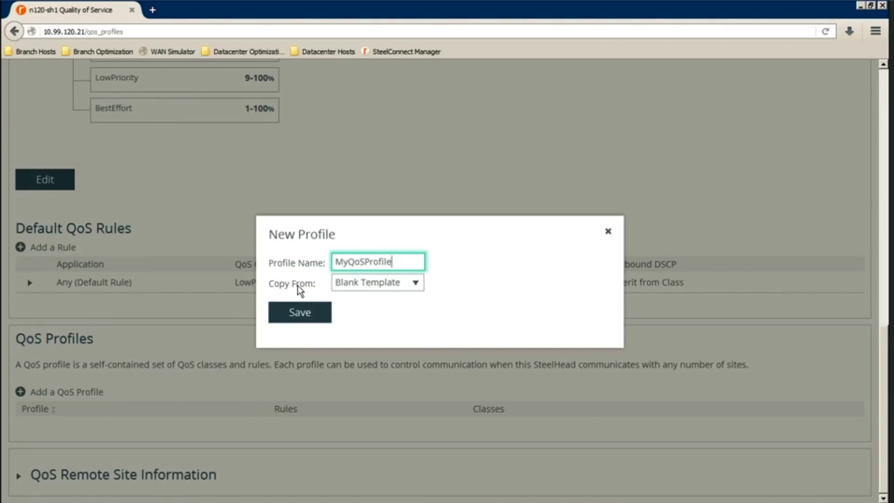
{"action": "left_click", "coordinate": [300, 317]}
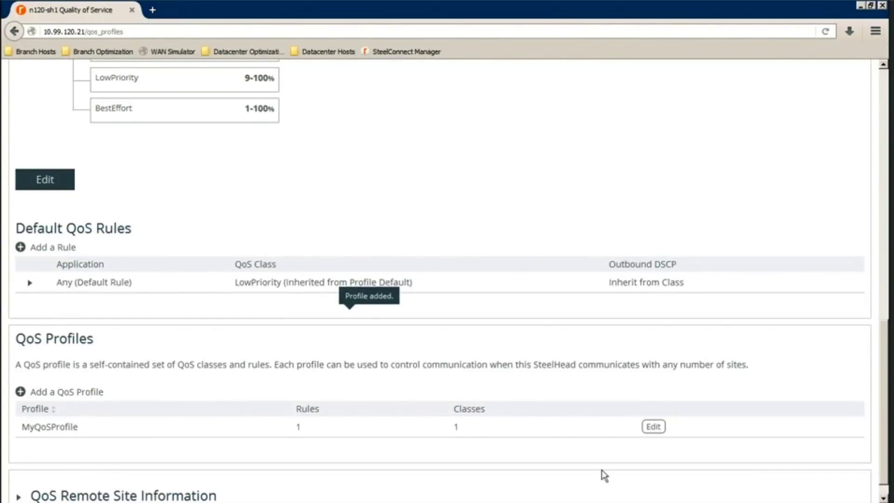
- Edit MyQoSProfile's classes and add httpclass under Root with 90% minimum bandwidth
{"action": "left_click", "coordinate": [654, 427]}
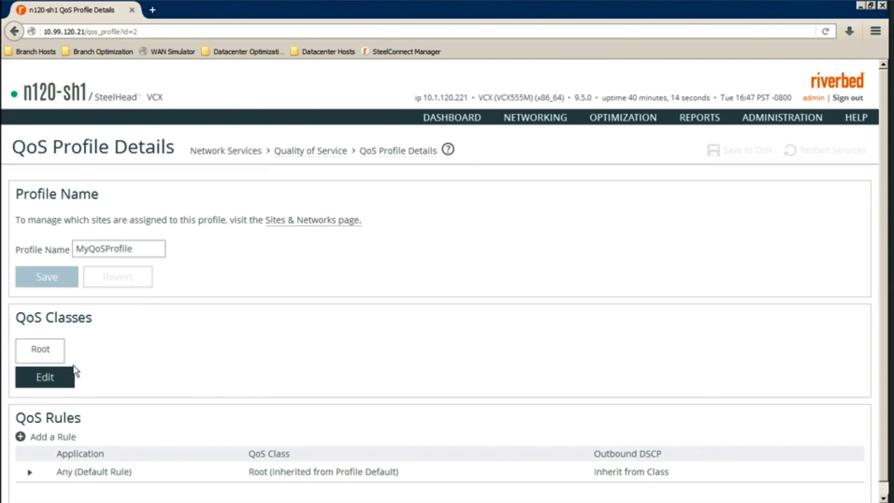
{"action": "left_click", "coordinate": [54, 387]}
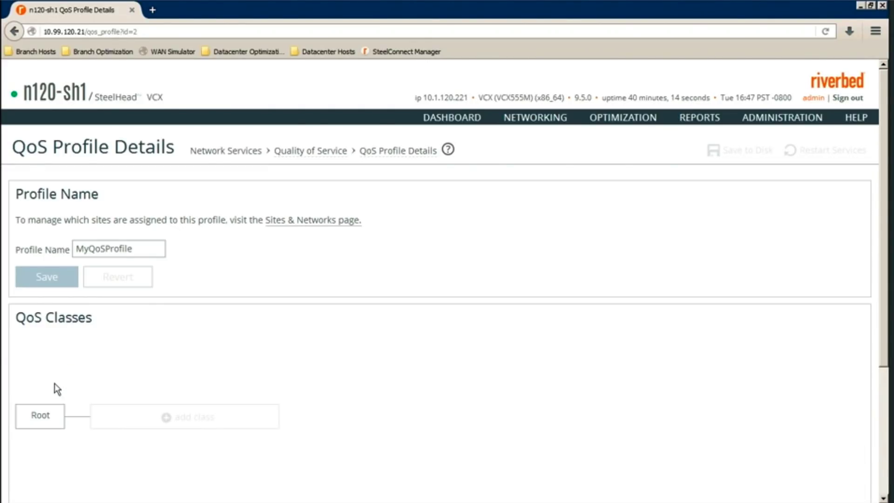
{"action": "left_click", "coordinate": [182, 424]}
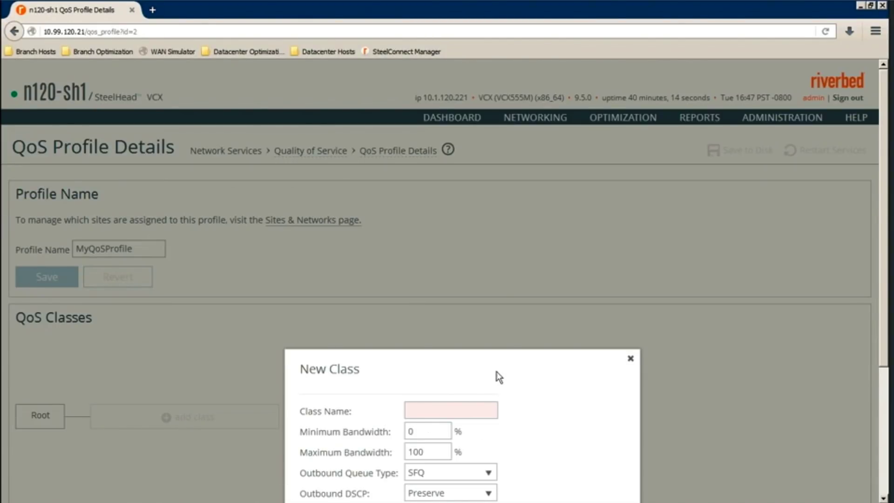
{"action": "scroll", "coordinate": [497, 375], "scroll_direction": "down", "scroll_amount": 4}
{"action": "left_click", "coordinate": [435, 239]}
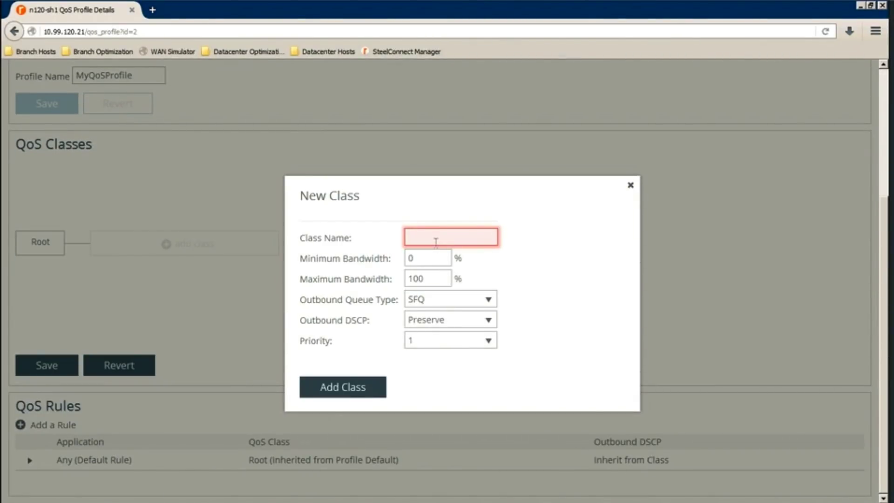
{"action": "type", "text": "http"}
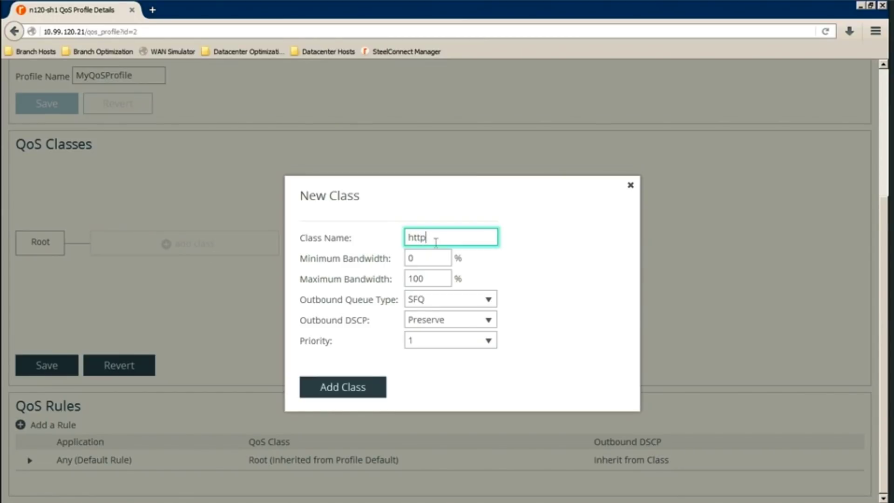
{"action": "type", "text": "class"}
{"action": "double_click", "coordinate": [414, 258]}
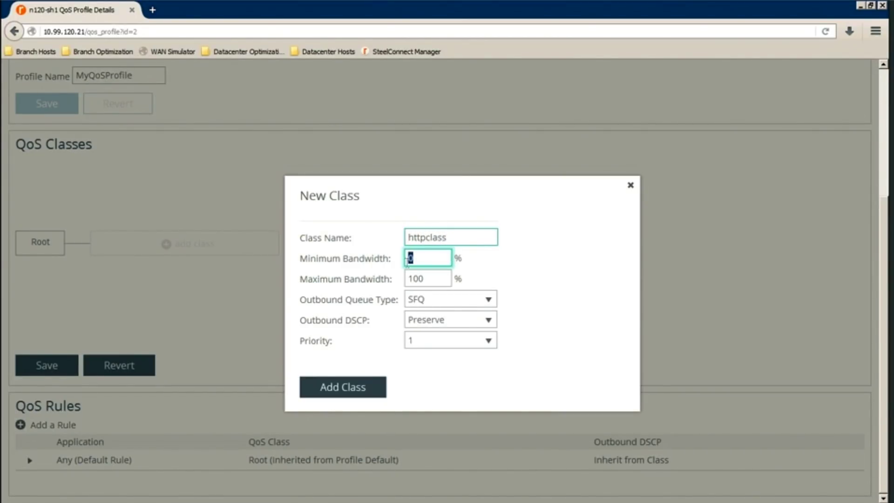
{"action": "type", "text": "9"}
{"action": "left_click", "coordinate": [348, 391]}
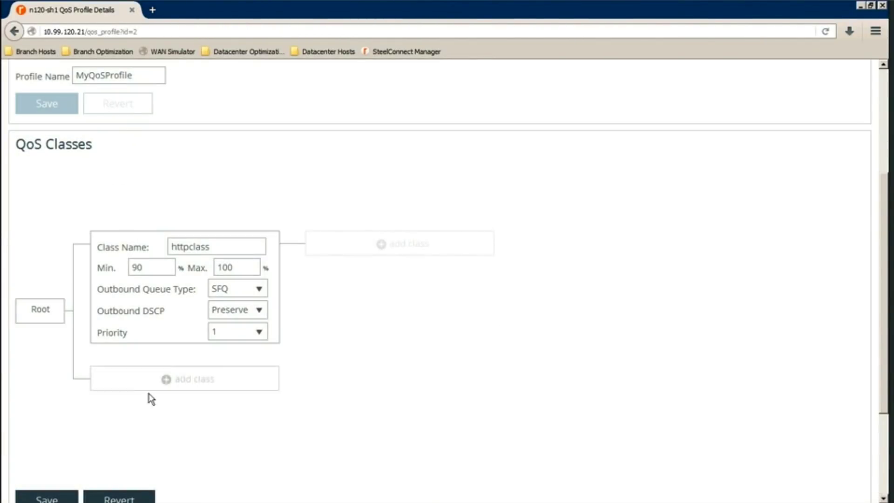
- Add othertrafficclass under Root with 10% minimum bandwidth and save the classes
{"action": "left_click", "coordinate": [188, 381]}
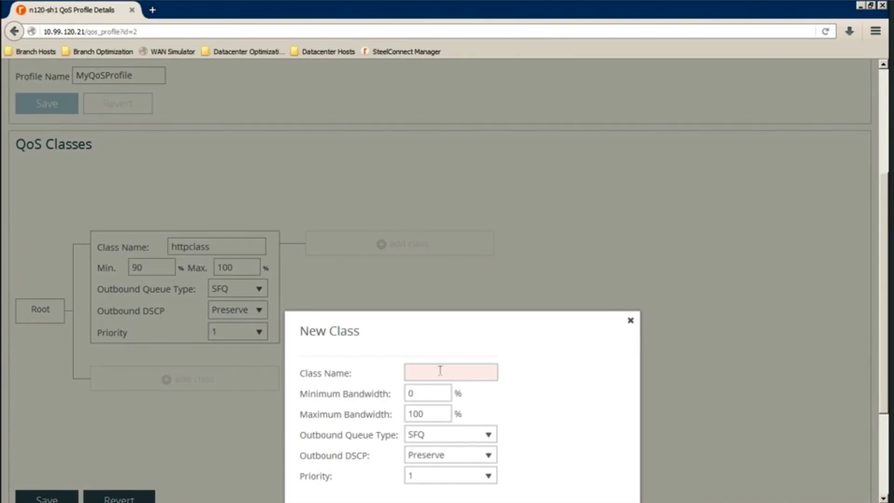
{"action": "scroll", "coordinate": [440, 371], "scroll_direction": "down", "scroll_amount": 5}
{"action": "left_click", "coordinate": [427, 232]}
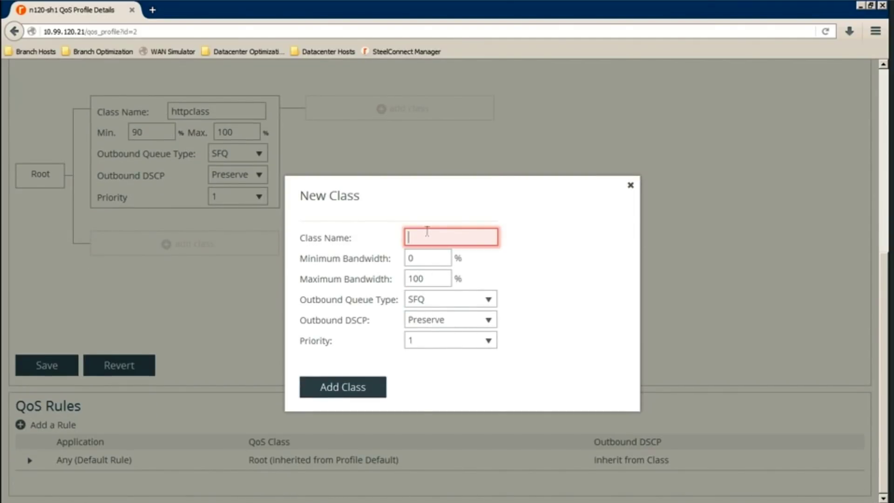
{"action": "type", "text": "othertraf"}
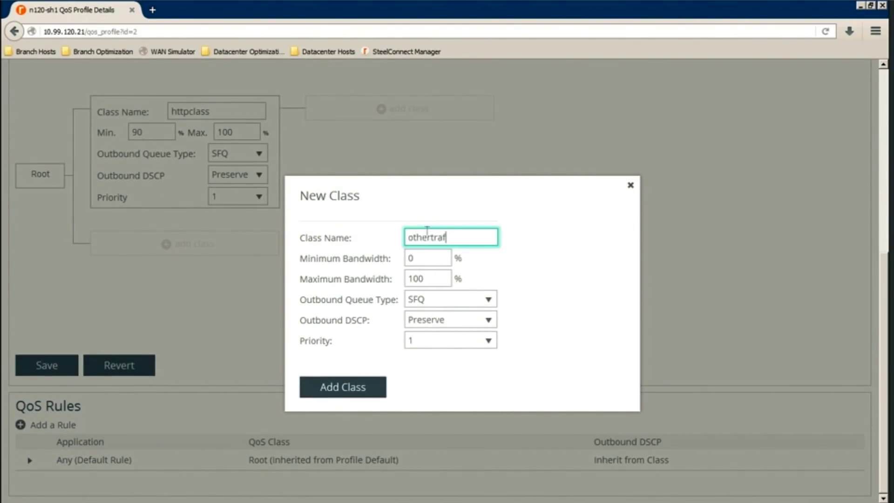
{"action": "type", "text": "ficclass"}
{"action": "key", "text": "Tab"}
{"action": "type", "text": "1"}
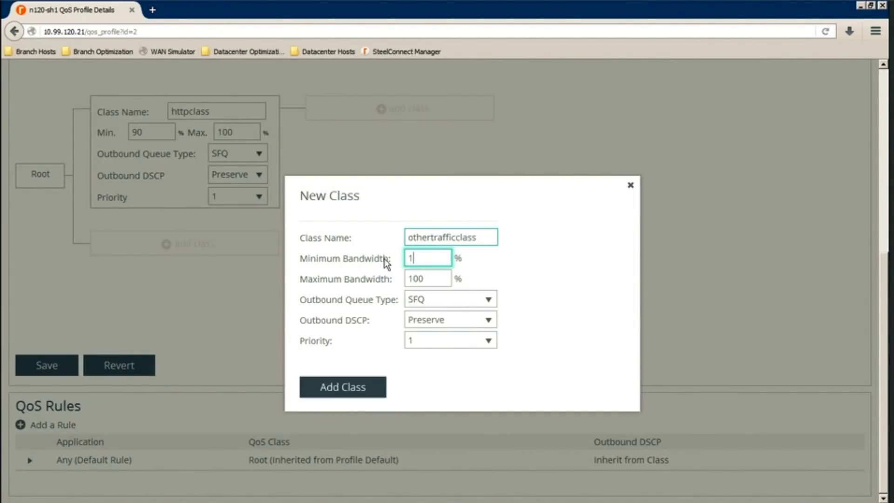
{"action": "left_click", "coordinate": [357, 387]}
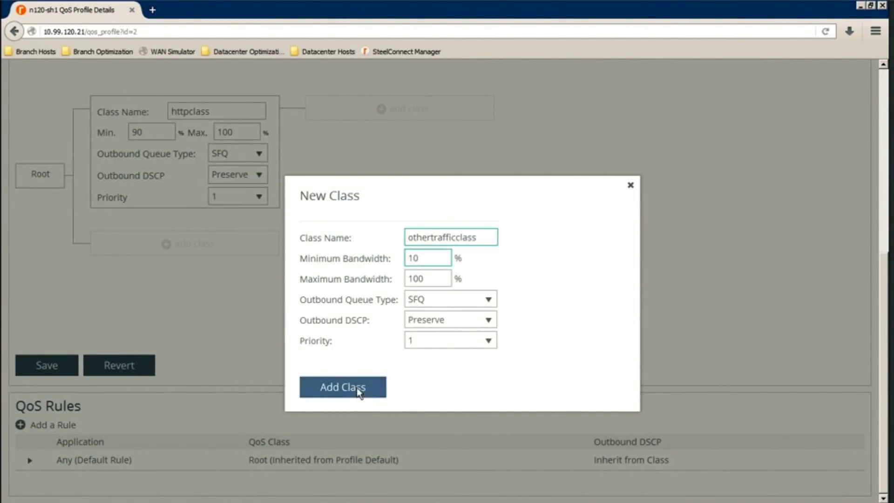
{"action": "scroll", "coordinate": [396, 405], "scroll_direction": "down", "scroll_amount": 5}
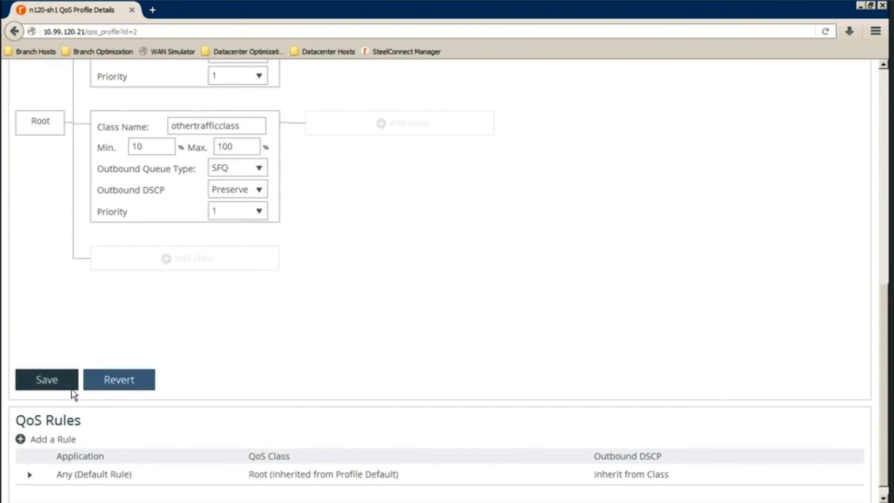
{"action": "left_click", "coordinate": [55, 384]}
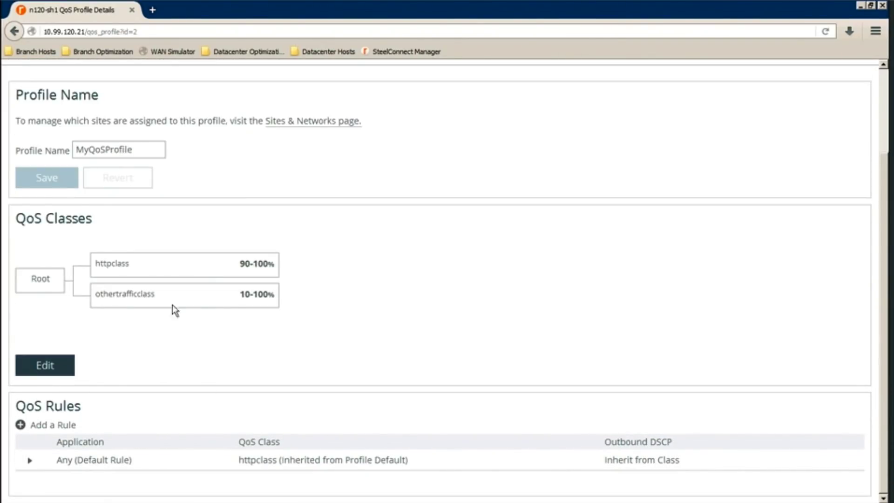
- Point out httpclass's 90-100% and othertrafficclass's 10-100% ranges
{"action": "triple_click", "coordinate": [243, 264]}
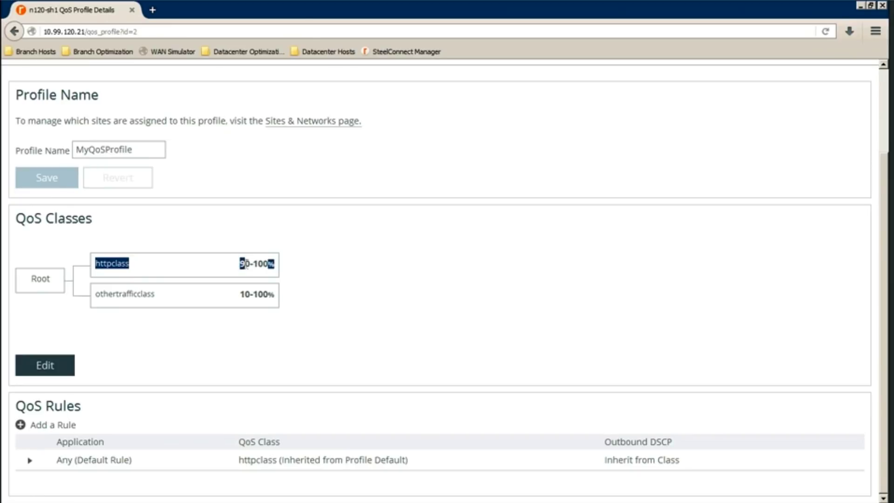
{"action": "left_click", "coordinate": [242, 264]}
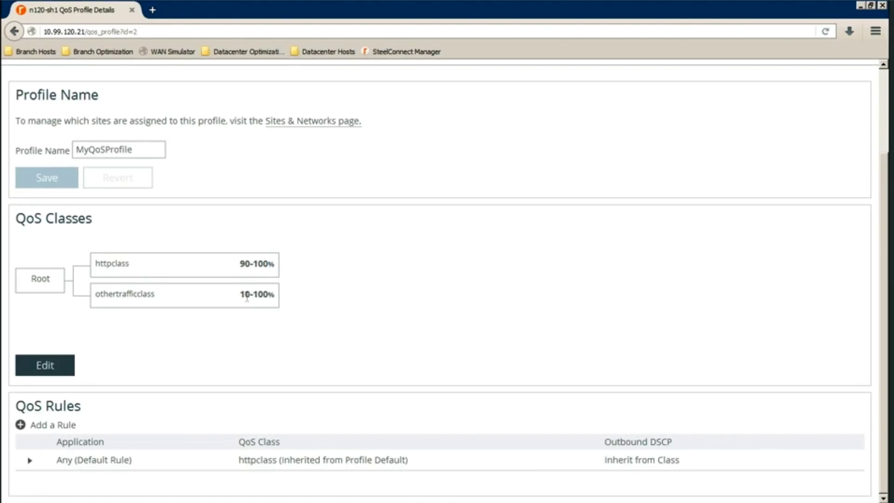
{"action": "left_click_drag", "start_coordinate": [245, 298], "coordinate": [249, 297]}
- Add a rule mapping the HTTP application to httpclass, leaving outbound DSCP at Preserve
{"action": "left_click", "coordinate": [411, 315]}
{"action": "left_click", "coordinate": [48, 426]}
{"action": "left_click", "coordinate": [431, 254]}
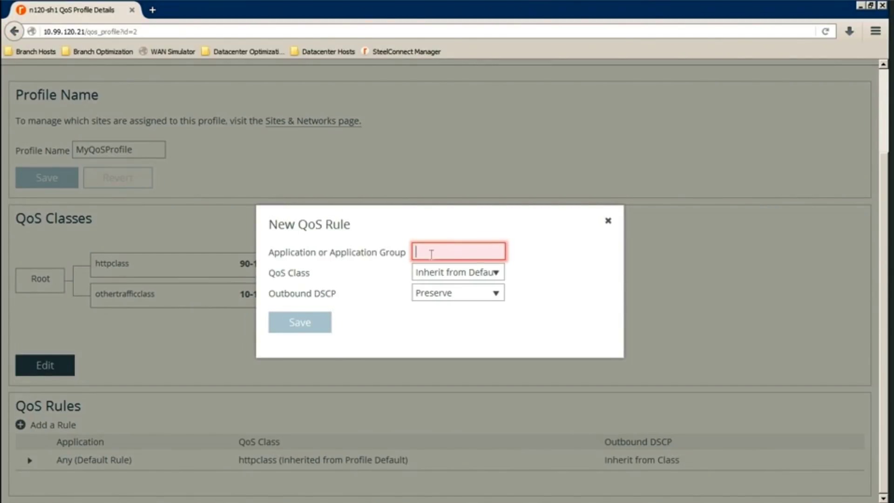
{"action": "type", "text": "http"}
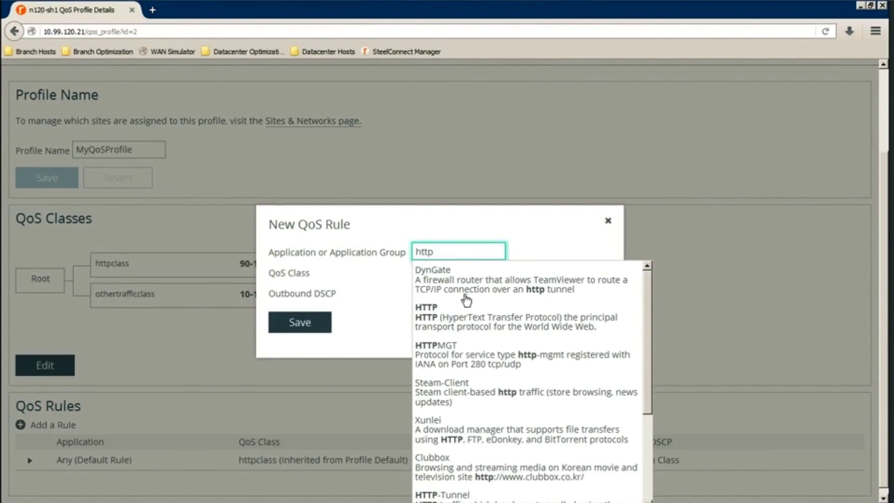
{"action": "left_click", "coordinate": [434, 317]}
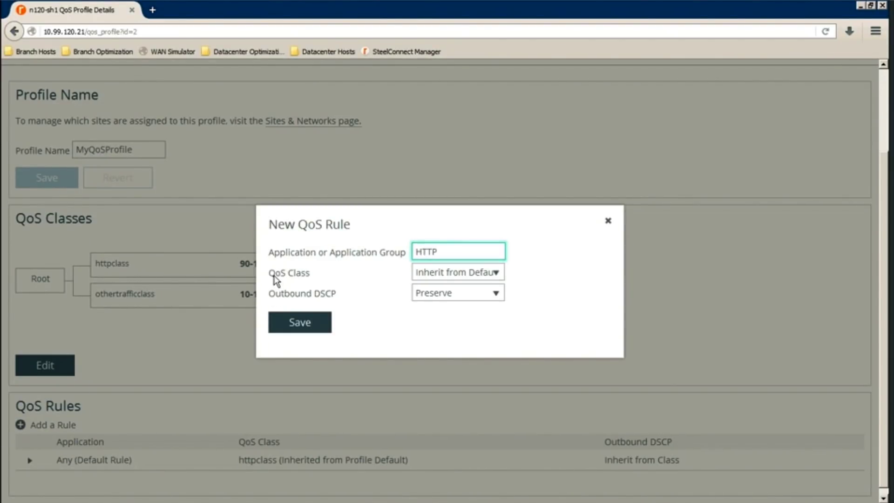
{"action": "left_click_drag", "start_coordinate": [275, 273], "coordinate": [302, 278]}
{"action": "left_click", "coordinate": [428, 275]}
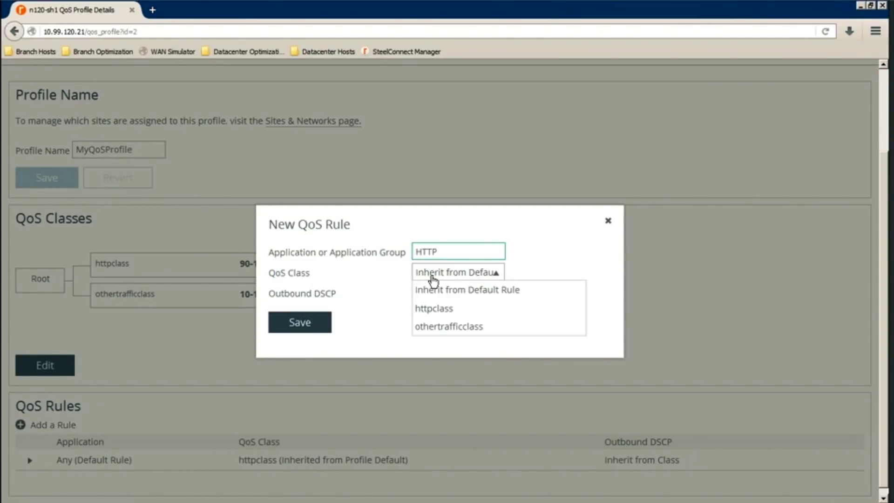
{"action": "left_click", "coordinate": [425, 309]}
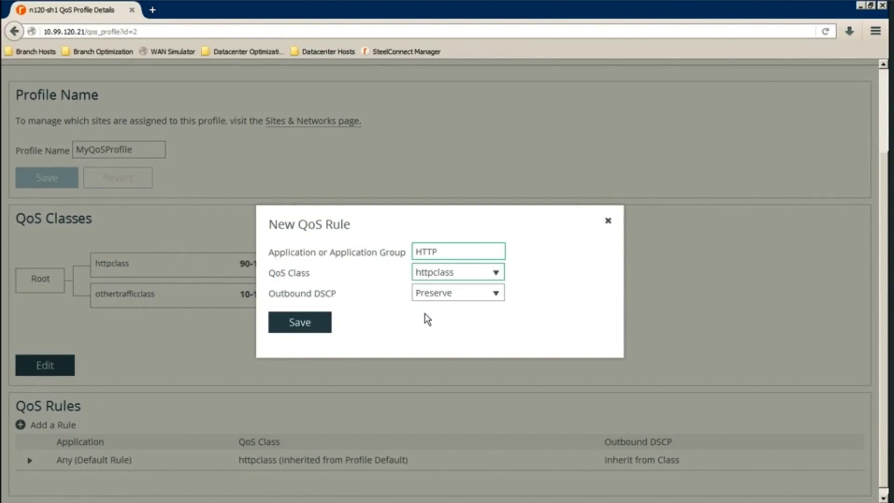
{"action": "left_click", "coordinate": [306, 323]}
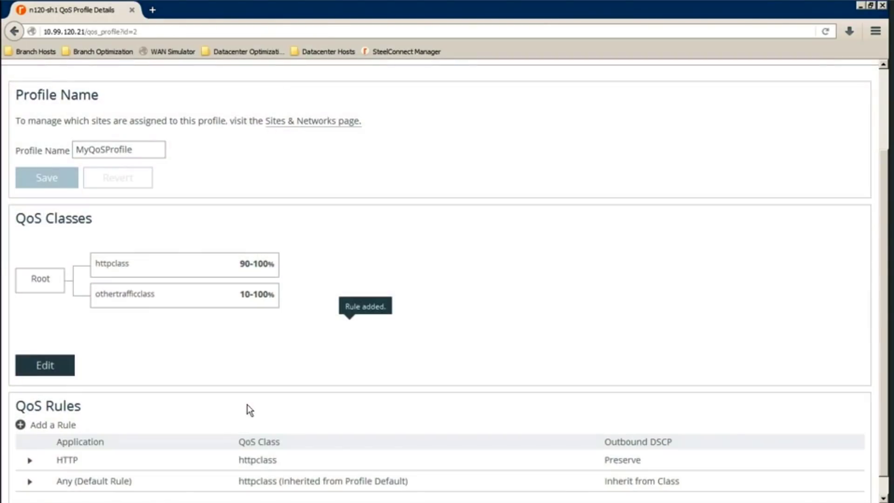
- Set the Any default rule to othertrafficclass with DSCP Inherit from Class, save, and reload to verify
{"action": "scroll", "coordinate": [123, 457], "scroll_direction": "down", "scroll_amount": 1}
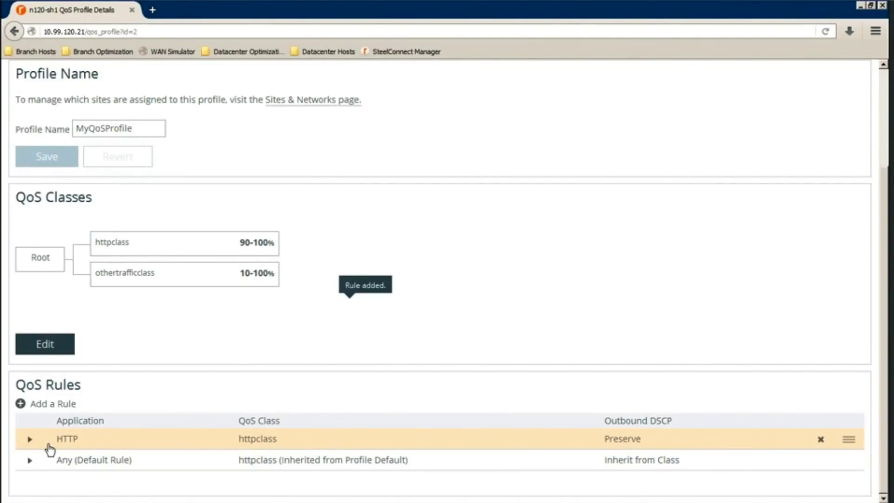
{"action": "double_click", "coordinate": [257, 440]}
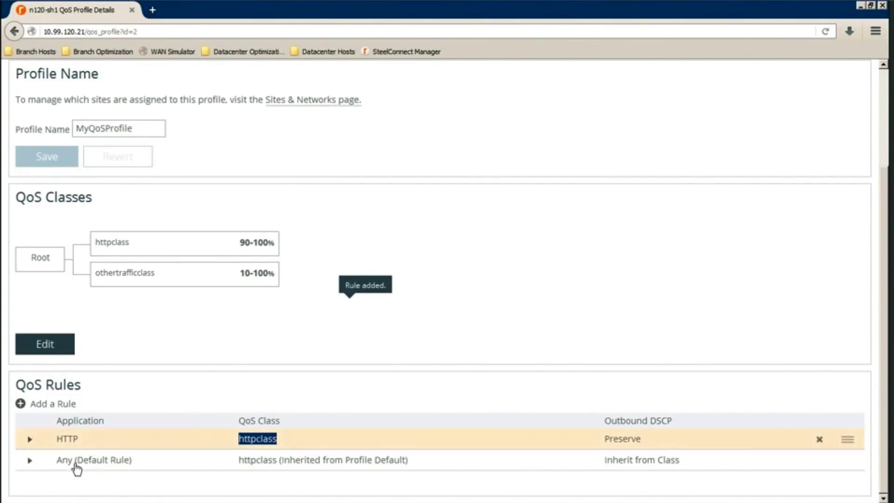
{"action": "left_click_drag", "start_coordinate": [56, 461], "coordinate": [162, 467]}
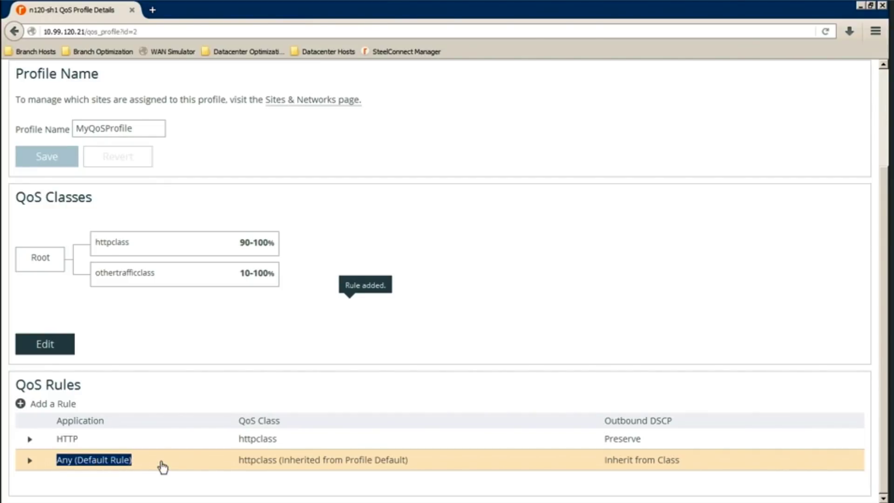
{"action": "left_click", "coordinate": [30, 460]}
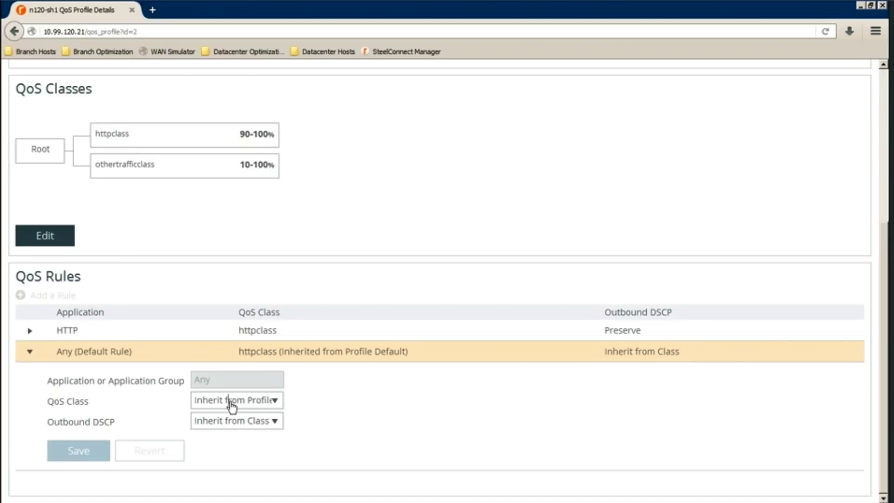
{"action": "left_click", "coordinate": [231, 406]}
{"action": "left_click", "coordinate": [224, 458]}
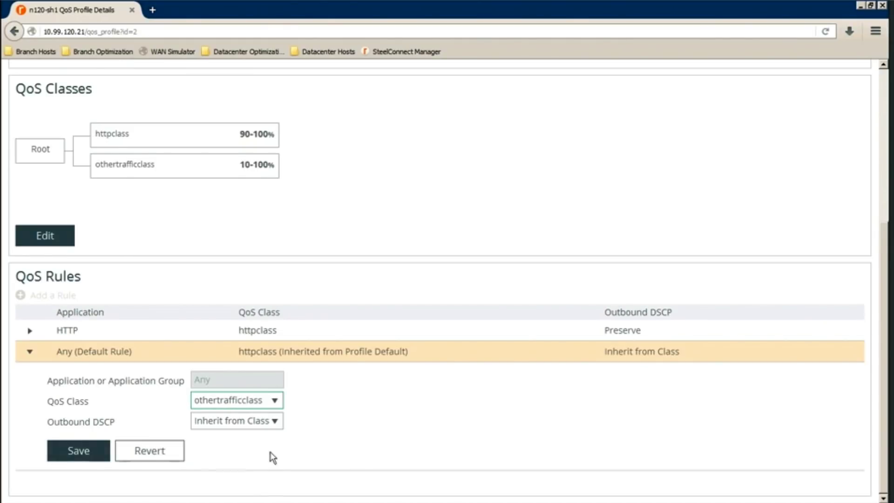
{"action": "left_click", "coordinate": [216, 430]}
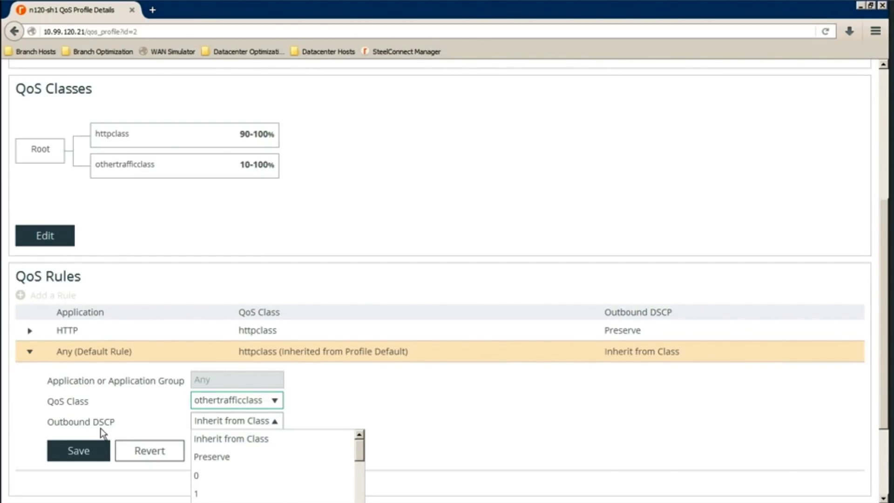
{"action": "left_click", "coordinate": [122, 422]}
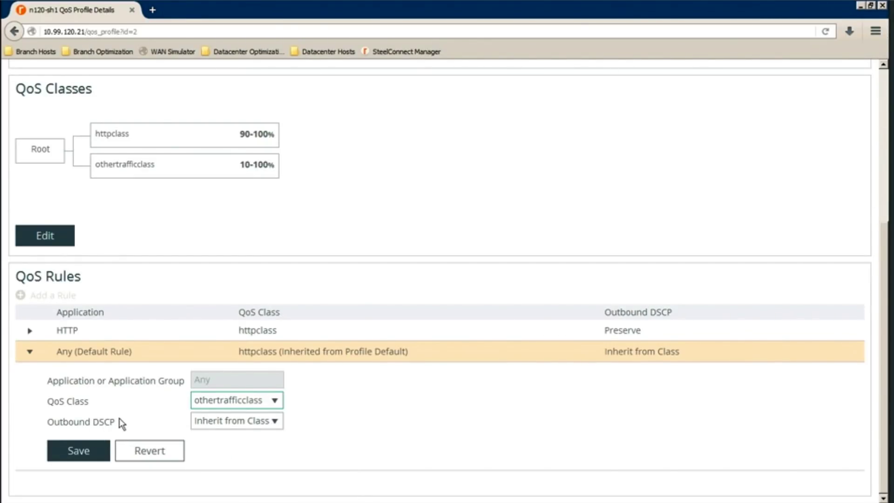
{"action": "left_click", "coordinate": [75, 450]}
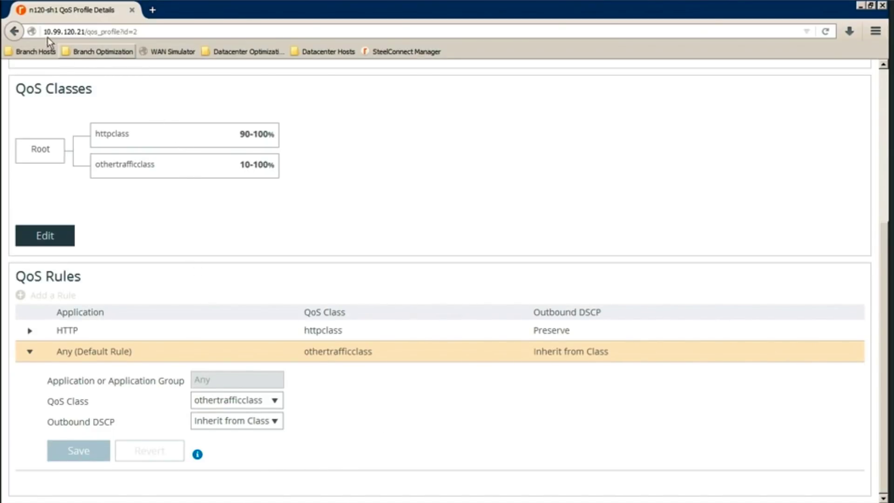
{"action": "left_click", "coordinate": [825, 31]}
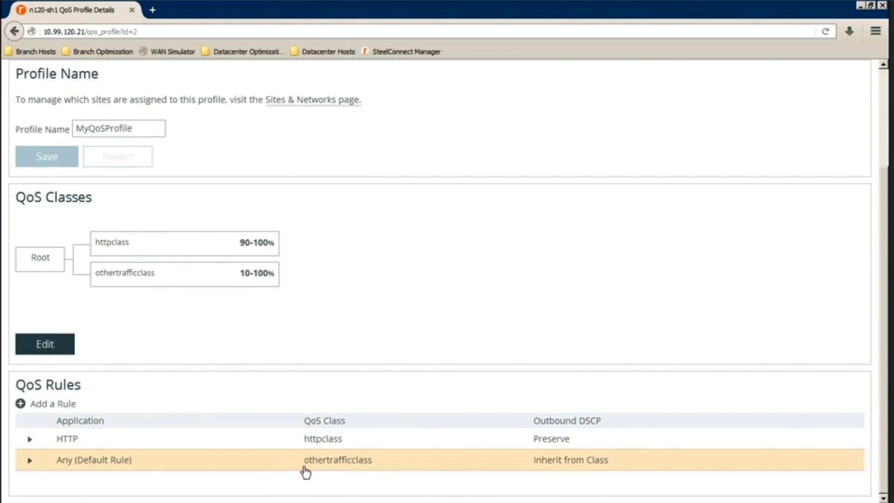
{"action": "left_click_drag", "start_coordinate": [305, 467], "coordinate": [396, 467]}
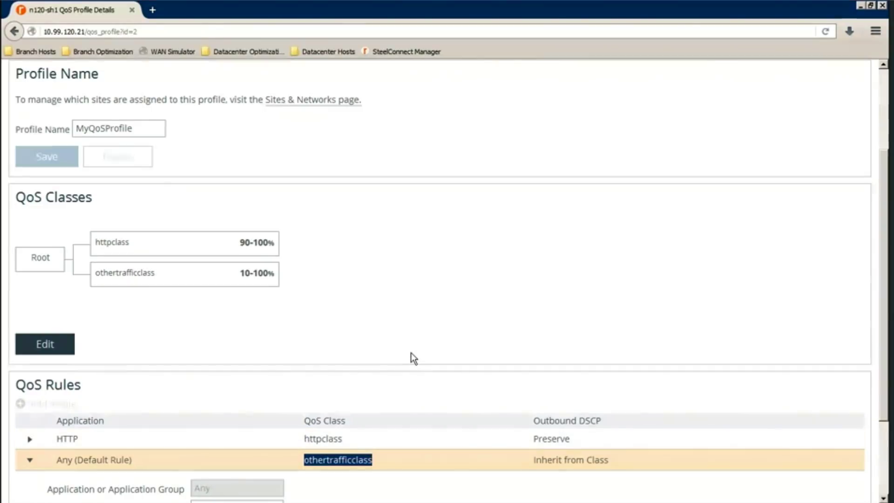
- Go to NETWORKING > Topology > Sites & Networks and scroll to the site list
{"action": "scroll", "coordinate": [396, 353], "scroll_direction": "up", "scroll_amount": 3}
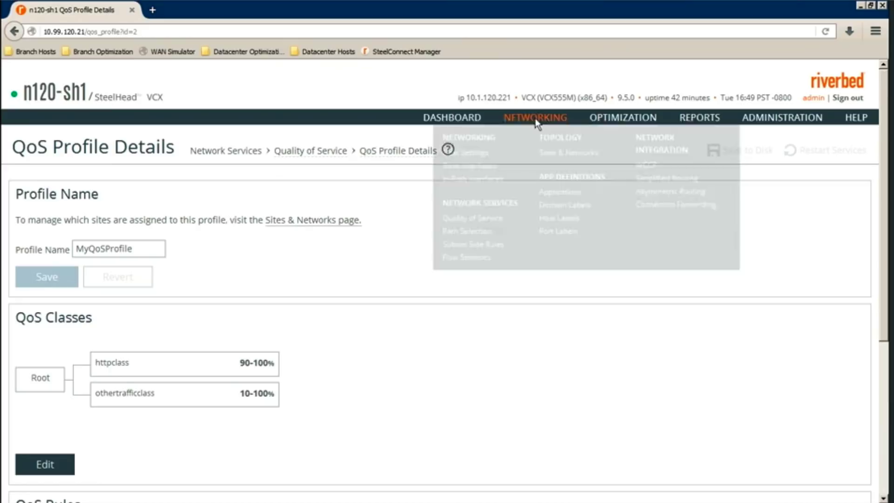
{"action": "mouse_move", "coordinate": [543, 120]}
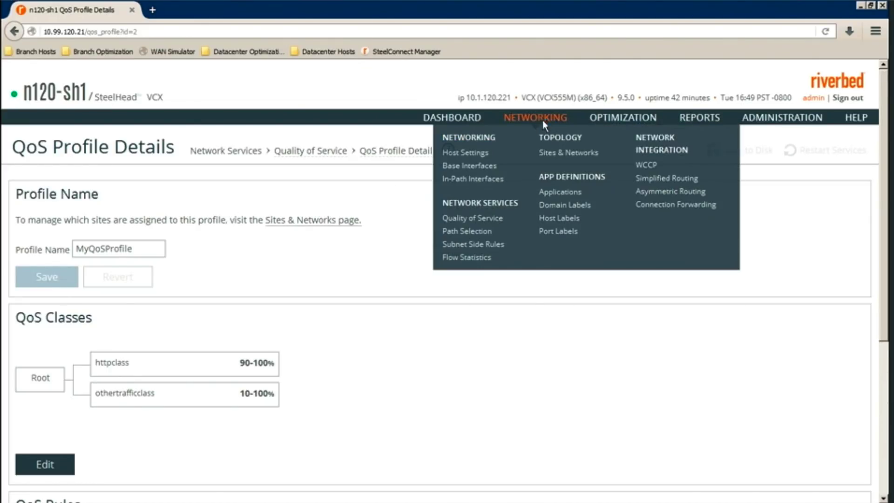
{"action": "left_click", "coordinate": [560, 152]}
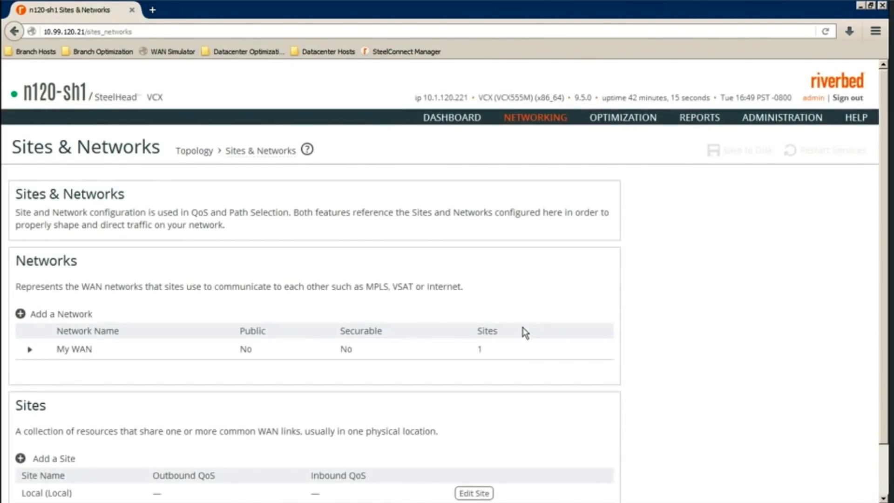
{"action": "scroll", "coordinate": [530, 330], "scroll_direction": "down", "scroll_amount": 2}
- Edit the Local site and enter subnet 10.1.21.0/24
{"action": "left_click", "coordinate": [474, 439]}
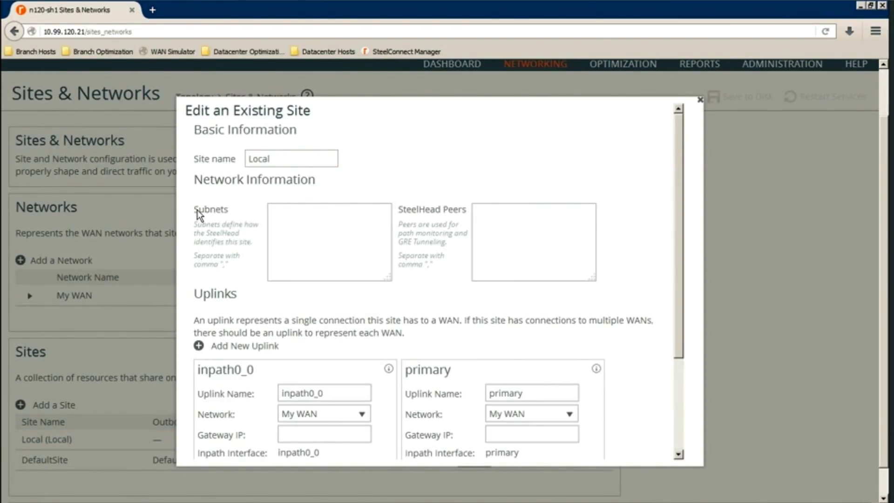
{"action": "double_click", "coordinate": [217, 214]}
{"action": "left_click", "coordinate": [337, 244]}
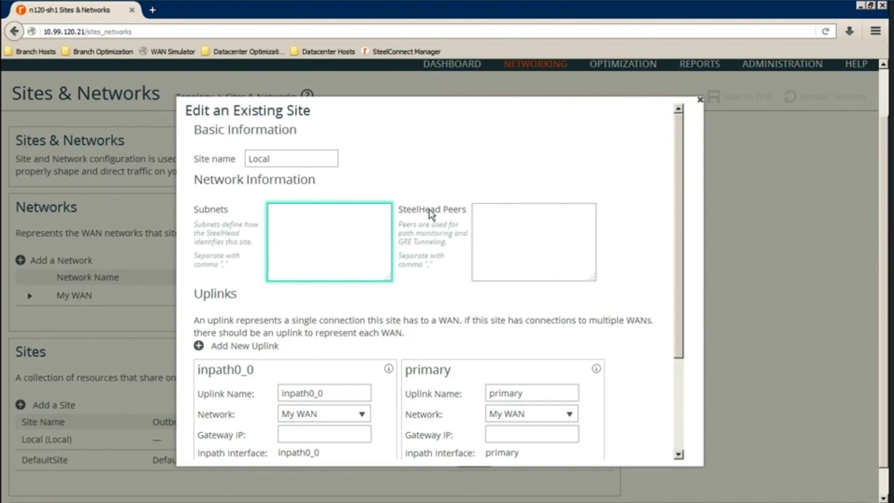
{"action": "type", "text": "10.1.21"}
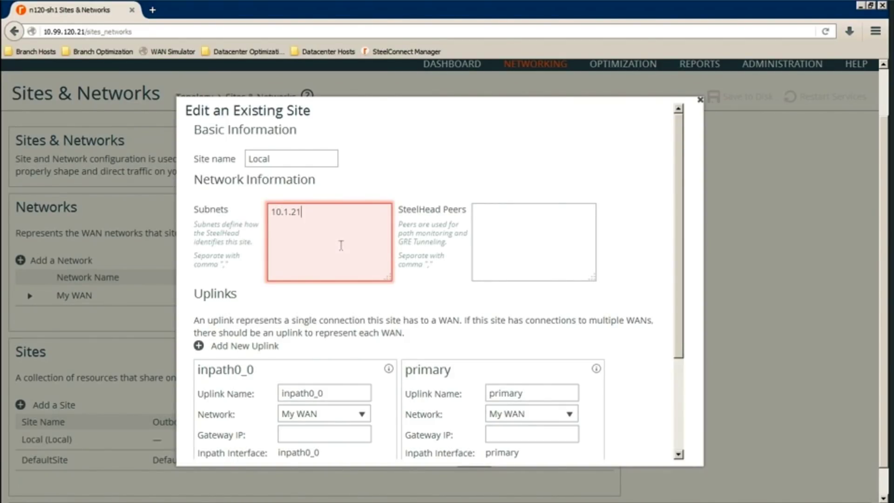
{"action": "type", "text": ".0/24"}
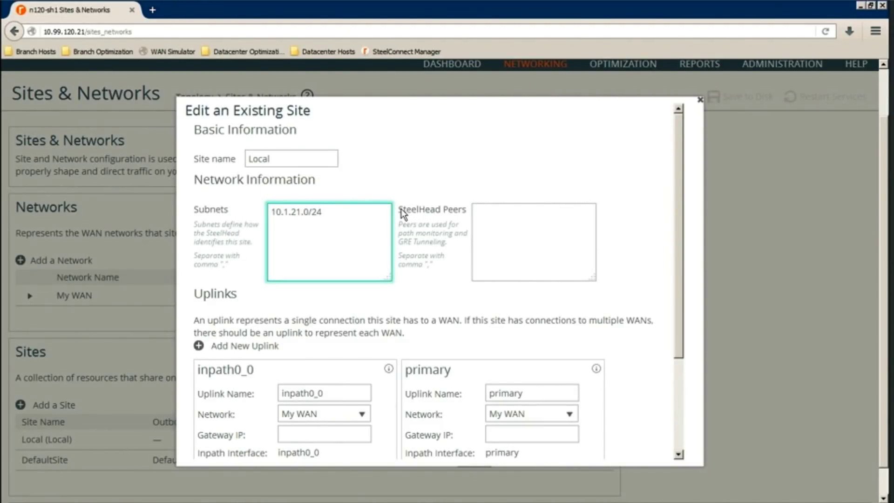
{"action": "left_click_drag", "start_coordinate": [402, 210], "coordinate": [454, 214]}
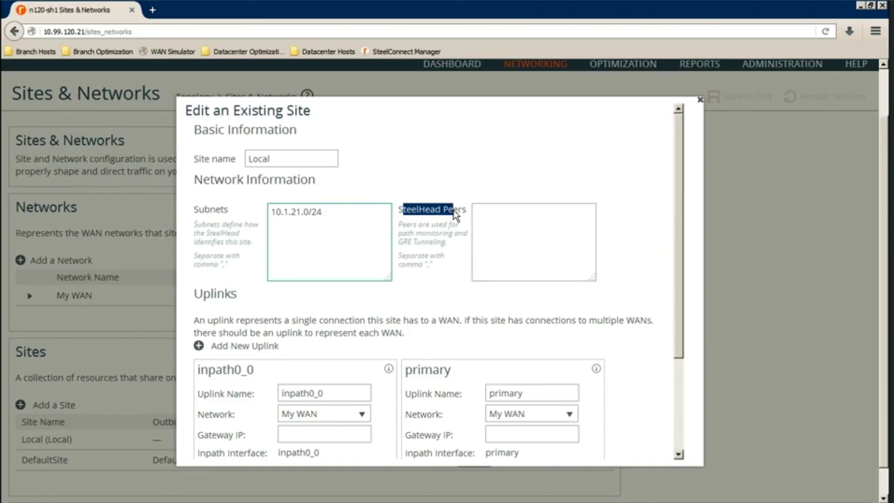
{"action": "scroll", "coordinate": [271, 253], "scroll_direction": "down", "scroll_amount": 1}
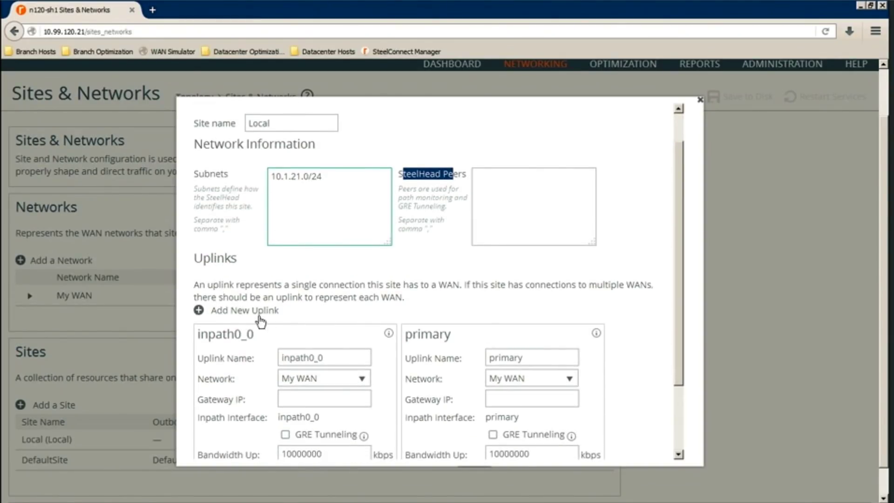
{"action": "scroll", "coordinate": [294, 314], "scroll_direction": "down", "scroll_amount": 1}
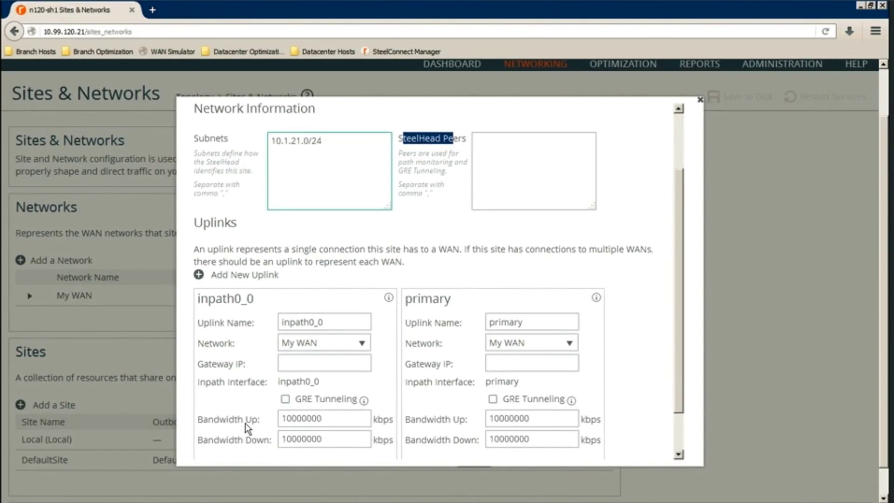
- Set inpath0_0 Bandwidth Up and Bandwidth Down to 300000 kbps and save the site
{"action": "left_click_drag", "start_coordinate": [203, 365], "coordinate": [248, 370]}
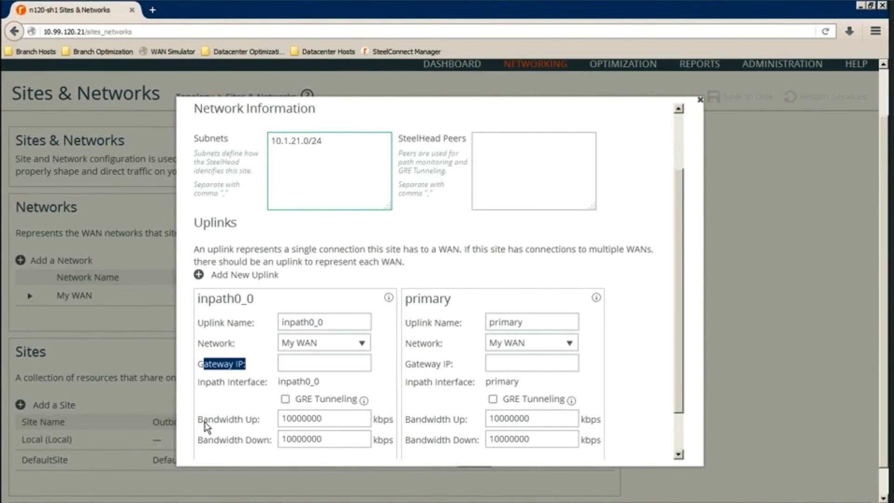
{"action": "left_click_drag", "start_coordinate": [204, 422], "coordinate": [268, 419]}
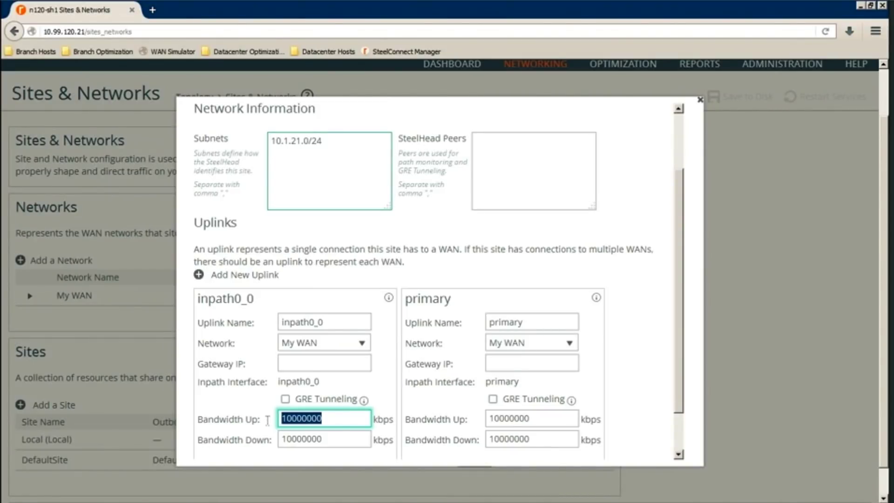
{"action": "type", "text": "3"}
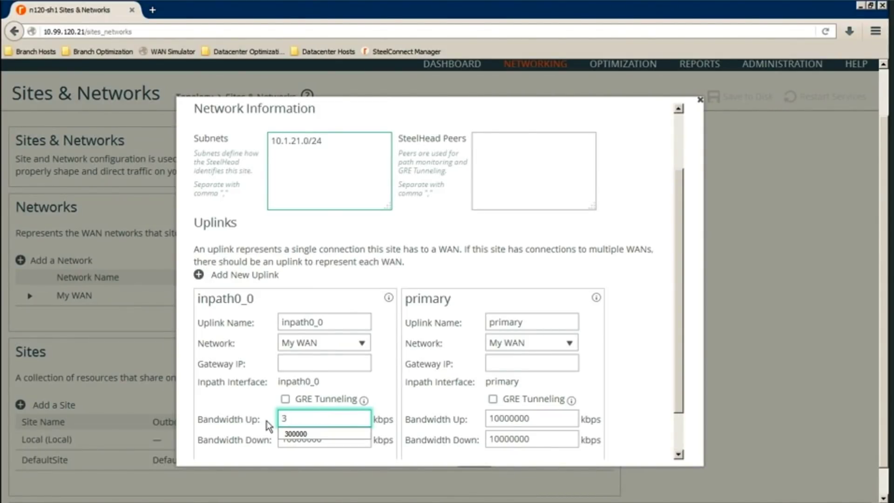
{"action": "left_click", "coordinate": [297, 434]}
{"action": "left_click_drag", "start_coordinate": [324, 420], "coordinate": [207, 421]}
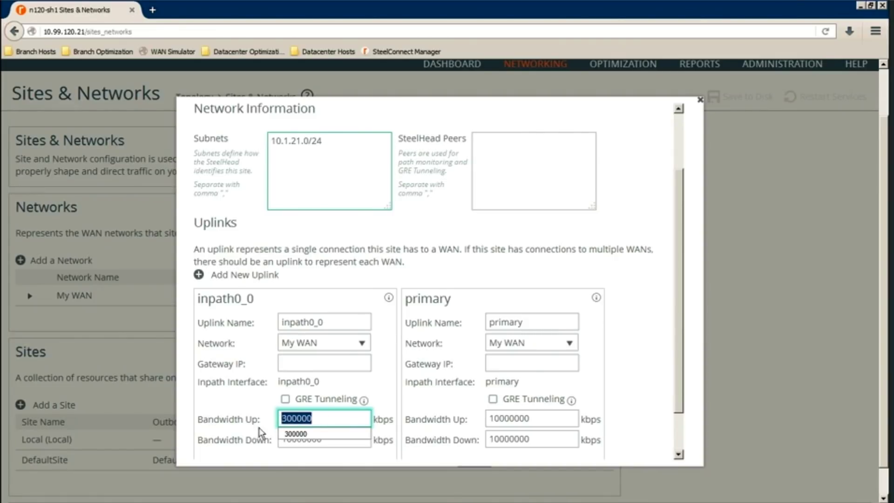
{"action": "left_click", "coordinate": [319, 434]}
{"action": "double_click", "coordinate": [301, 438]}
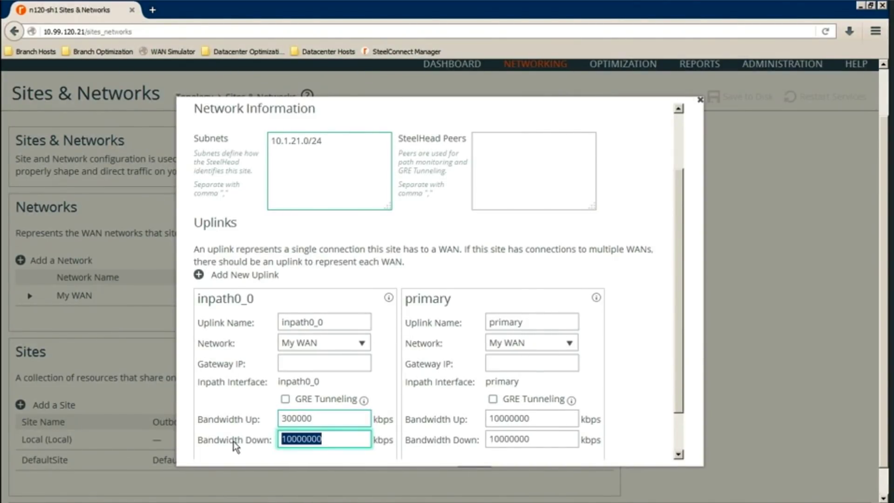
{"action": "type", "text": "300000"}
{"action": "scroll", "coordinate": [679, 395], "scroll_direction": "down", "scroll_amount": 2}
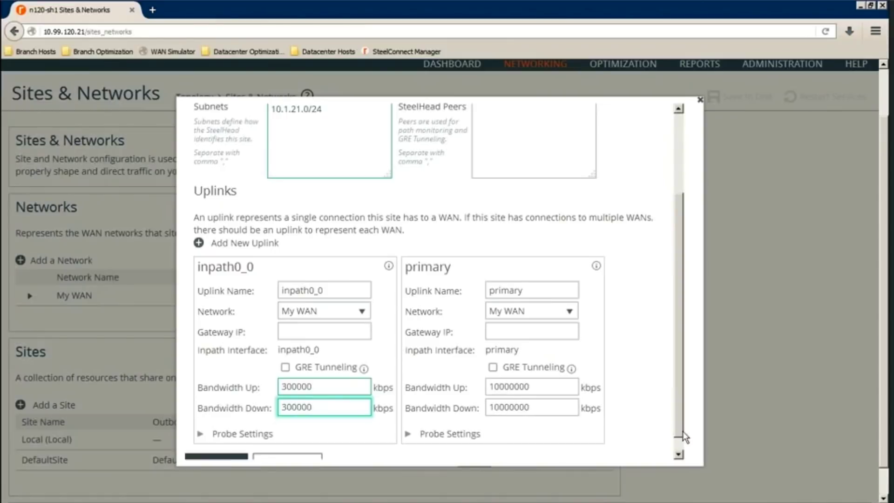
{"action": "left_click", "coordinate": [227, 447]}
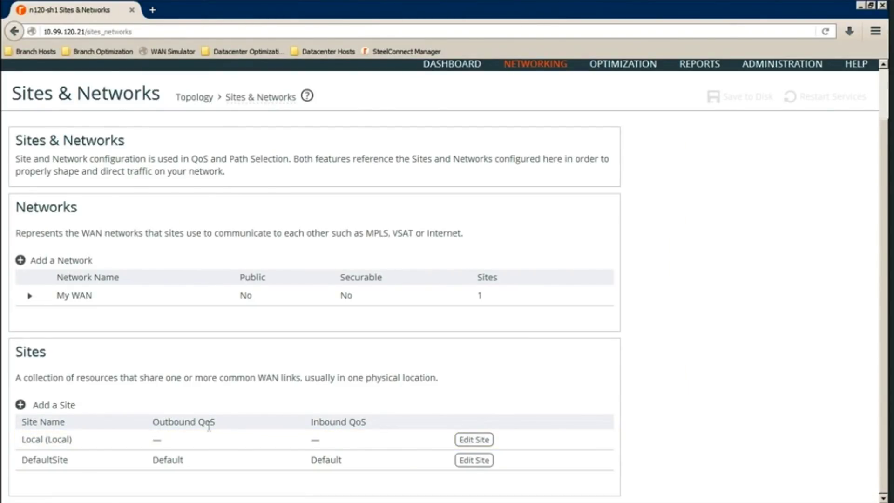
- Start a new site named datacentersite with subnet 10.1.31.0/24
{"action": "left_click", "coordinate": [62, 410]}
{"action": "left_click", "coordinate": [276, 157]}
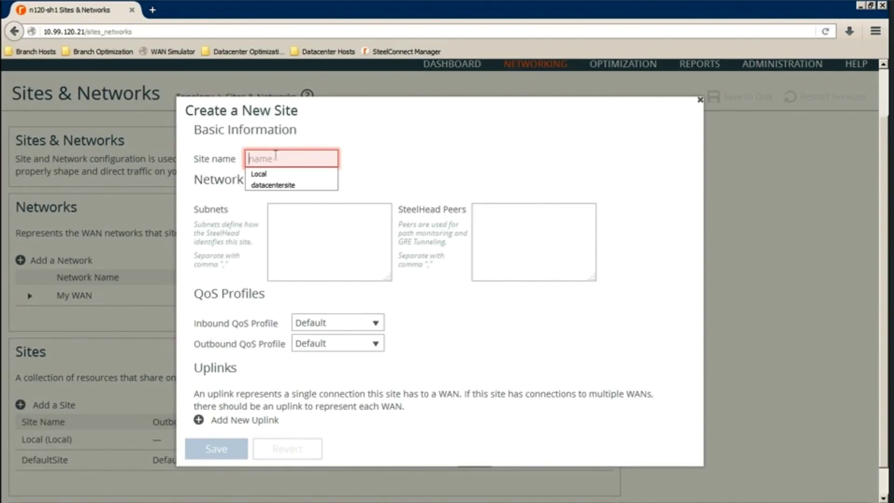
{"action": "left_click", "coordinate": [261, 185]}
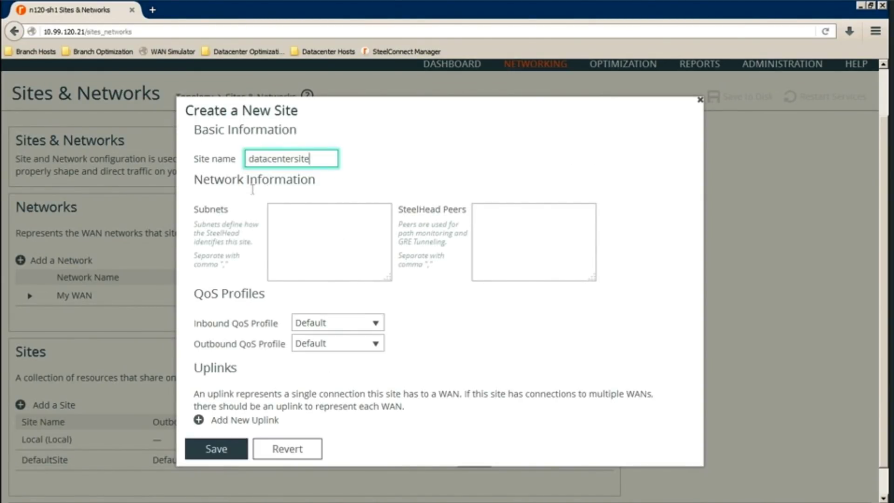
{"action": "left_click_drag", "start_coordinate": [205, 214], "coordinate": [289, 231]}
{"action": "left_click", "coordinate": [289, 232]}
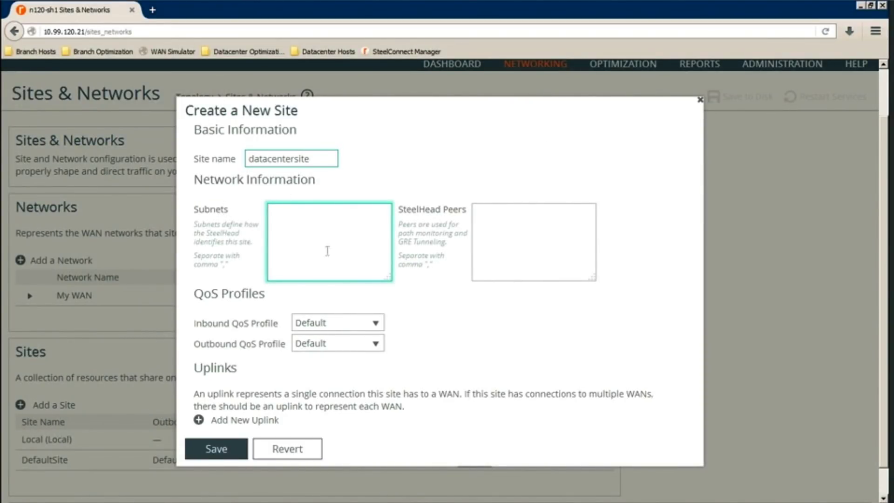
{"action": "type", "text": "10."}
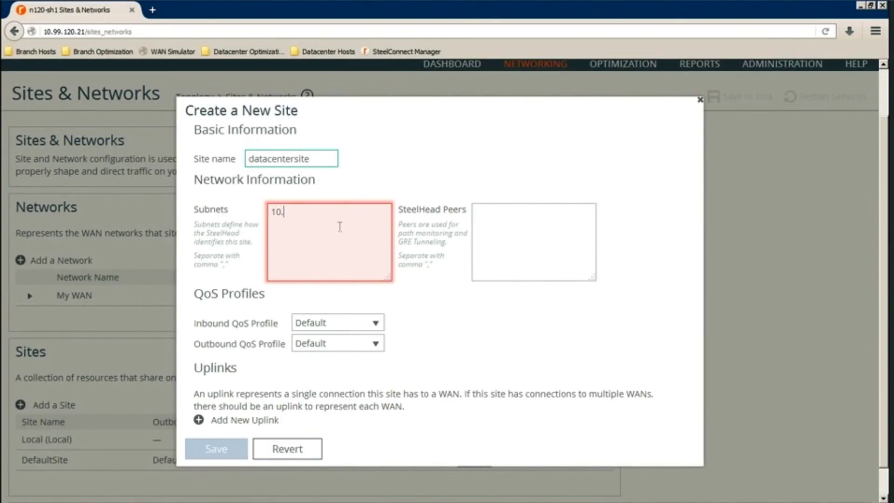
{"action": "type", "text": "1.31.0/24"}
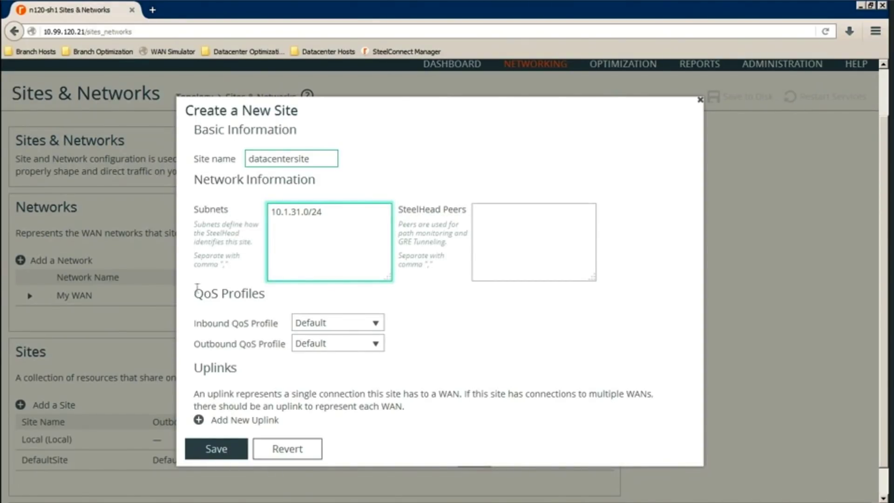
- Choose MyQoSProfile for both the inbound and outbound QoS profiles
{"action": "left_click_drag", "start_coordinate": [193, 293], "coordinate": [264, 293]}
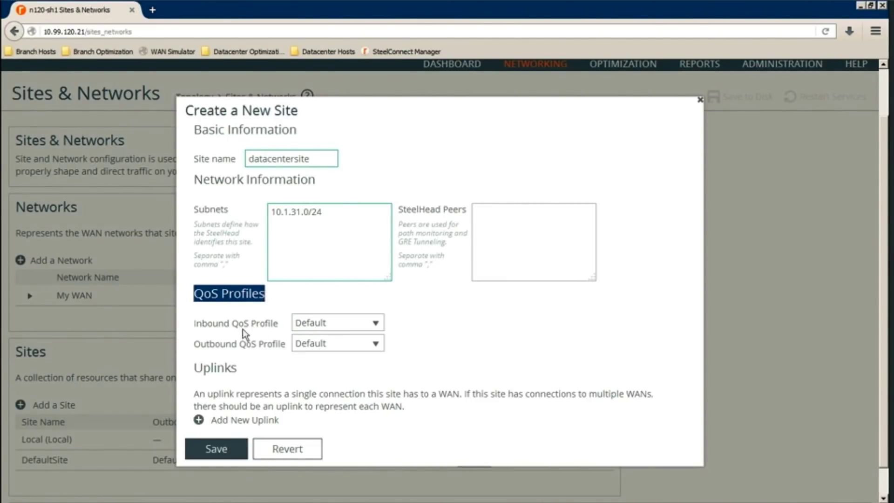
{"action": "left_click", "coordinate": [323, 325]}
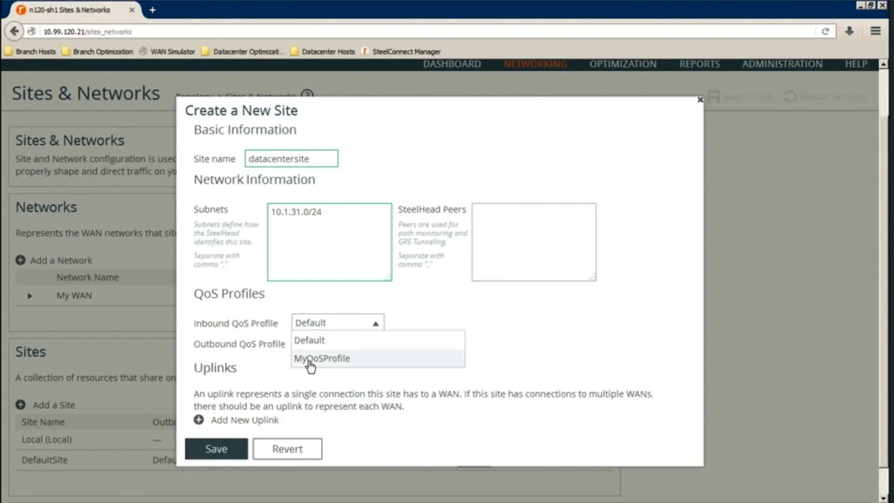
{"action": "left_click", "coordinate": [309, 362]}
{"action": "left_click", "coordinate": [316, 345]}
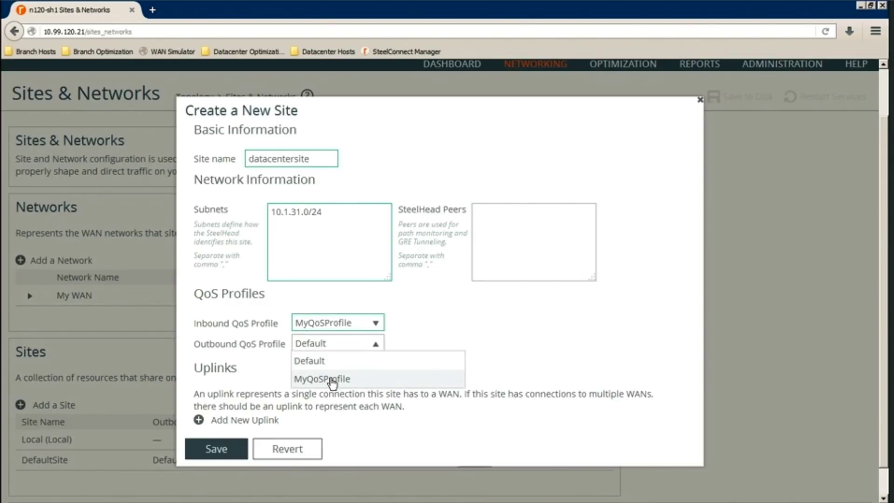
{"action": "left_click", "coordinate": [334, 378]}
- Add a new uplink named uplinkname
{"action": "scroll", "coordinate": [486, 378], "scroll_direction": "down", "scroll_amount": 1}
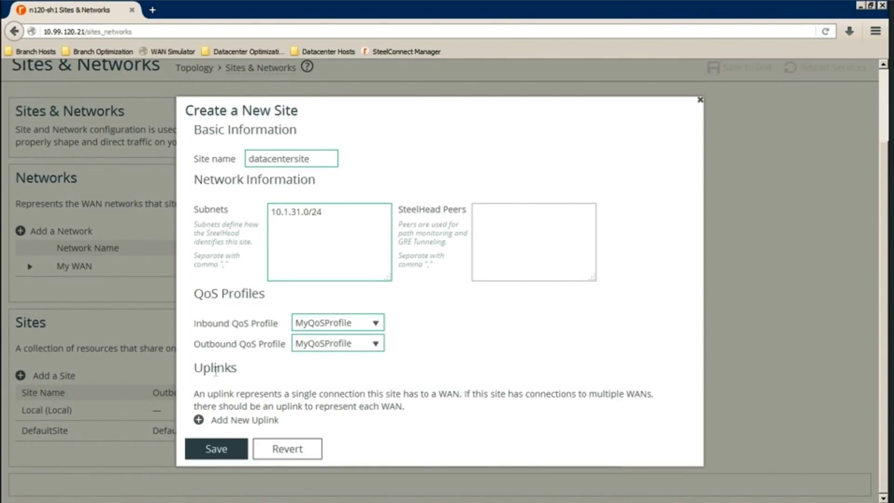
{"action": "left_click", "coordinate": [225, 421]}
{"action": "left_click", "coordinate": [300, 352]}
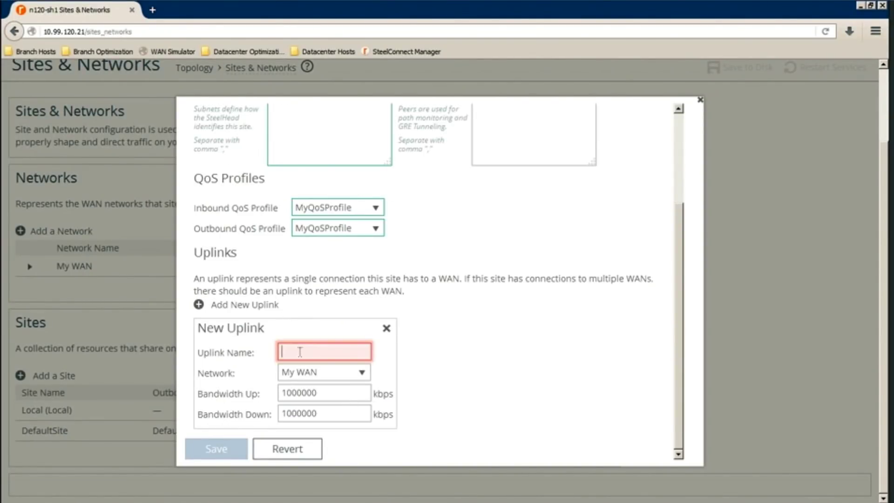
{"action": "type", "text": "uplinkname"}
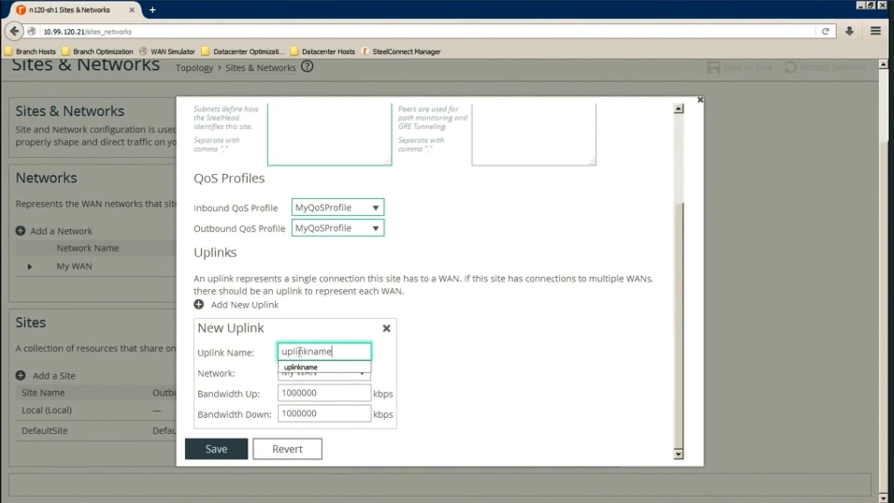
{"action": "left_click", "coordinate": [300, 367]}
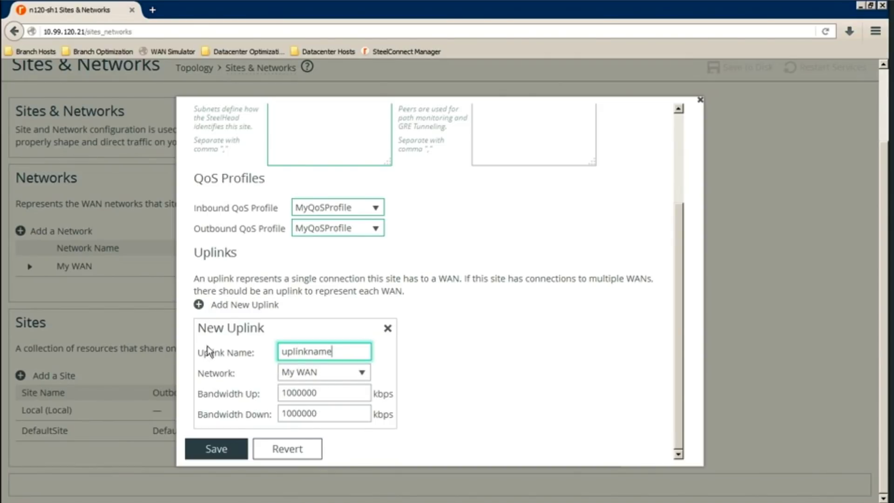
- Set the uplink's upload and download bandwidth to 200000 kbps and save the site
{"action": "double_click", "coordinate": [330, 394]}
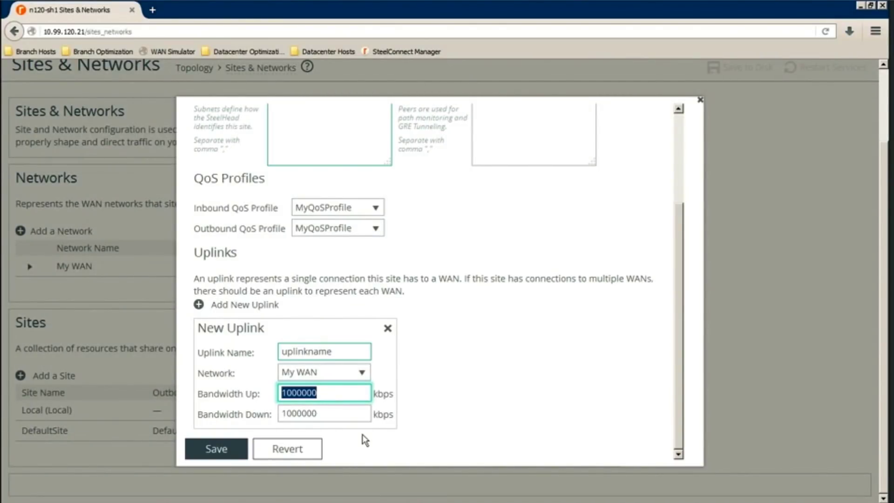
{"action": "type", "text": "20"}
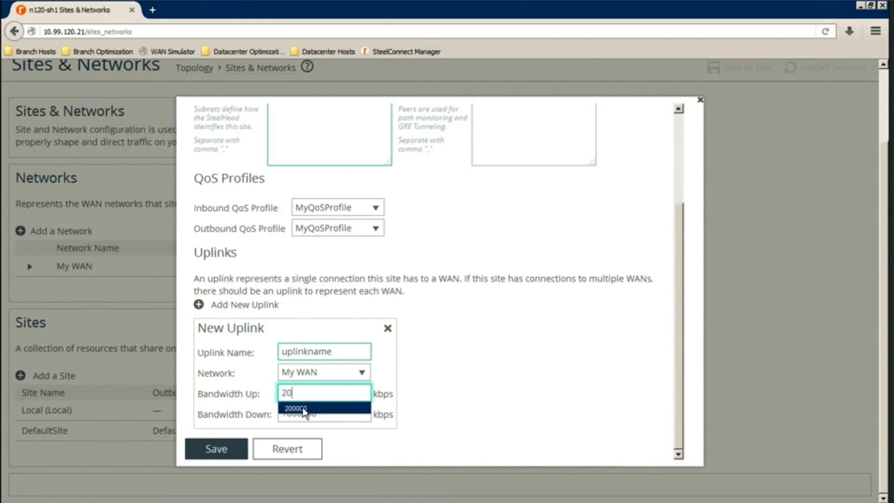
{"action": "left_click", "coordinate": [298, 409]}
{"action": "double_click", "coordinate": [303, 392]}
{"action": "key", "text": "ctrl+c"}
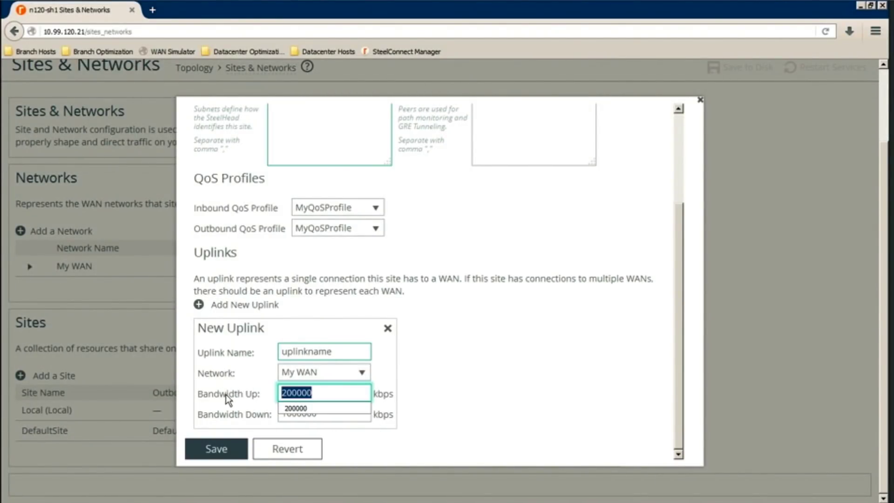
{"action": "left_click", "coordinate": [431, 433]}
{"action": "left_click", "coordinate": [291, 413]}
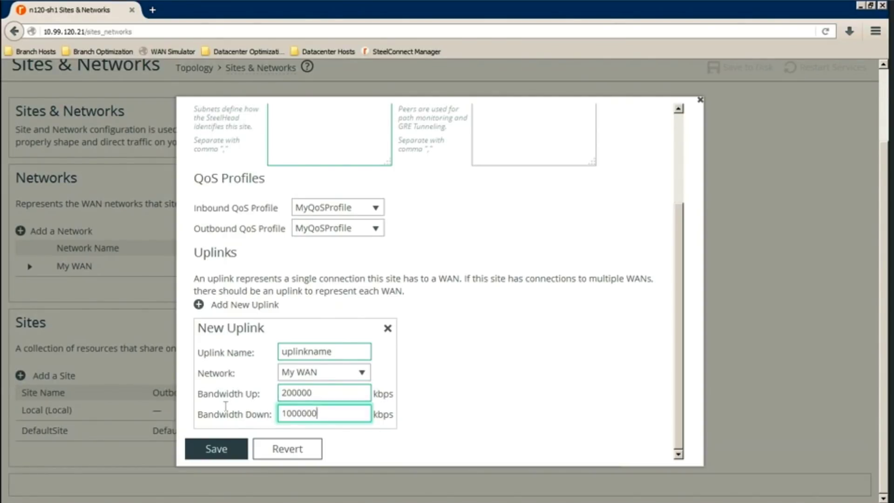
{"action": "double_click", "coordinate": [291, 413]}
{"action": "key", "text": "ctrl+v"}
{"action": "left_click", "coordinate": [228, 449]}
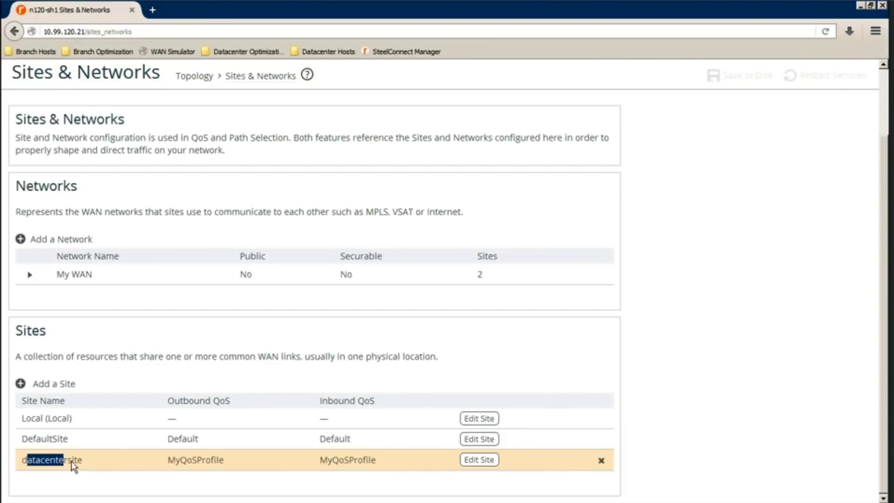
{"action": "left_click_drag", "start_coordinate": [71, 461], "coordinate": [380, 465]}
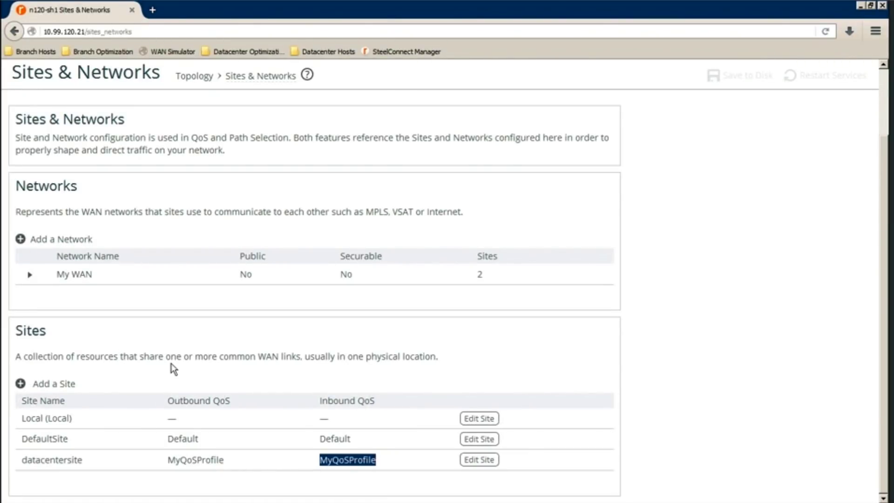
{"action": "left_click_drag", "start_coordinate": [28, 438], "coordinate": [69, 440]}
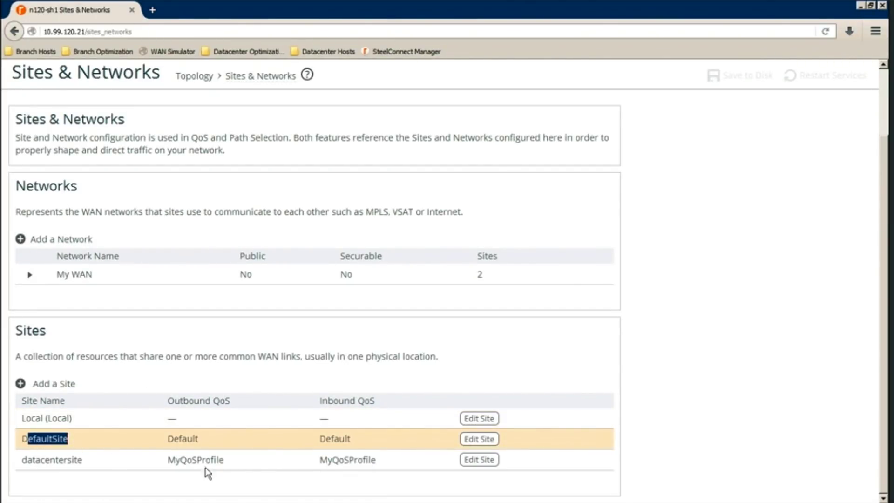
{"action": "left_click", "coordinate": [166, 446]}
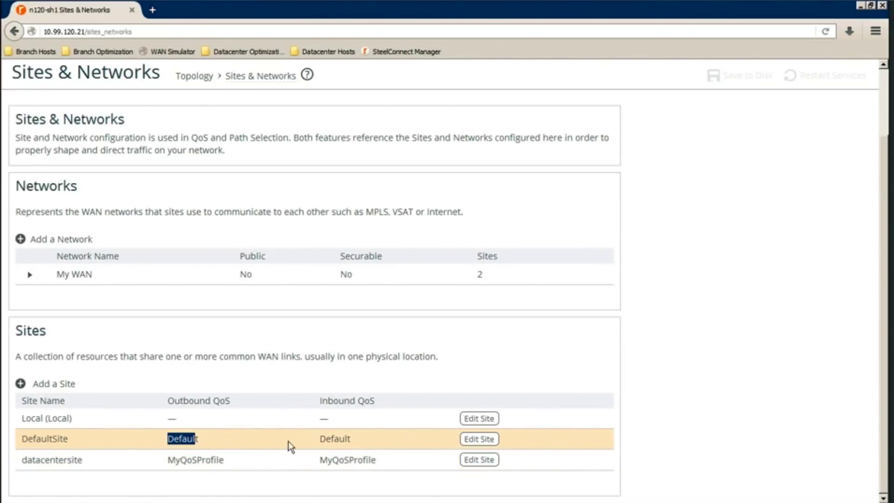
{"action": "left_click_drag", "start_coordinate": [314, 440], "coordinate": [355, 441]}
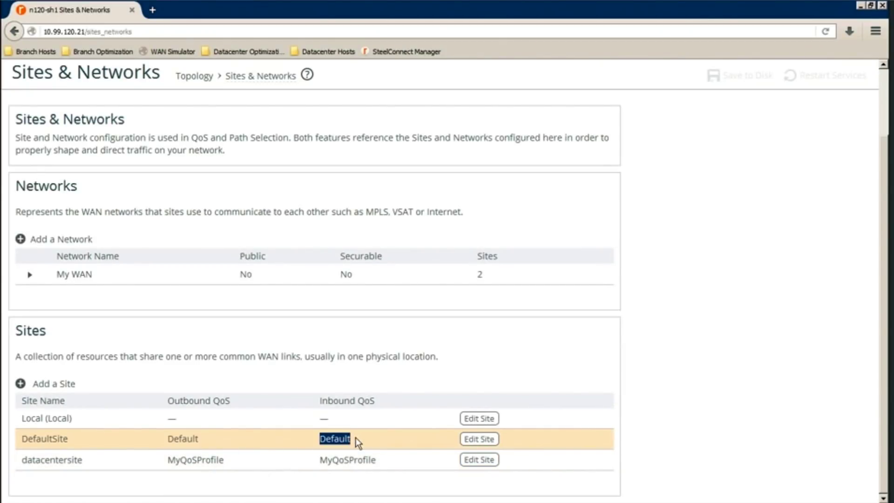
- Go to NETWORKING > Quality of Service and edit the MyQoSProfile row
{"action": "left_click", "coordinate": [667, 436]}
{"action": "scroll", "coordinate": [667, 436], "scroll_direction": "up", "scroll_amount": 3}
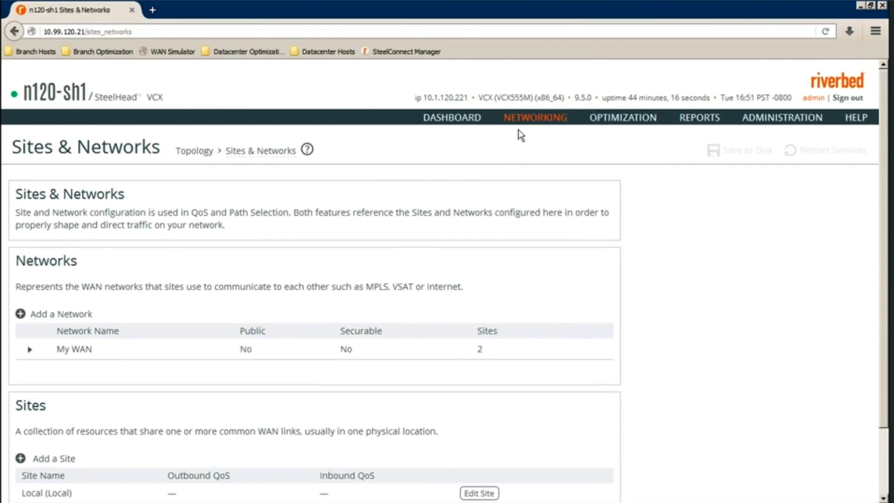
{"action": "mouse_move", "coordinate": [522, 125]}
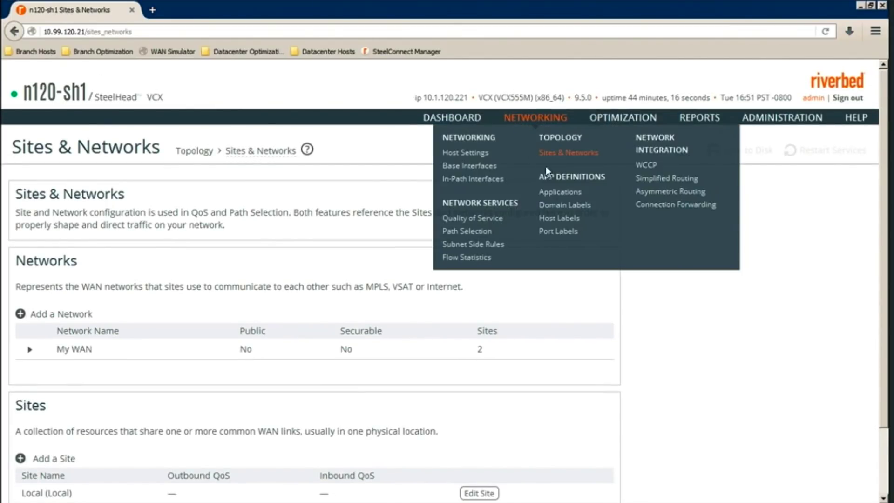
{"action": "left_click", "coordinate": [483, 221]}
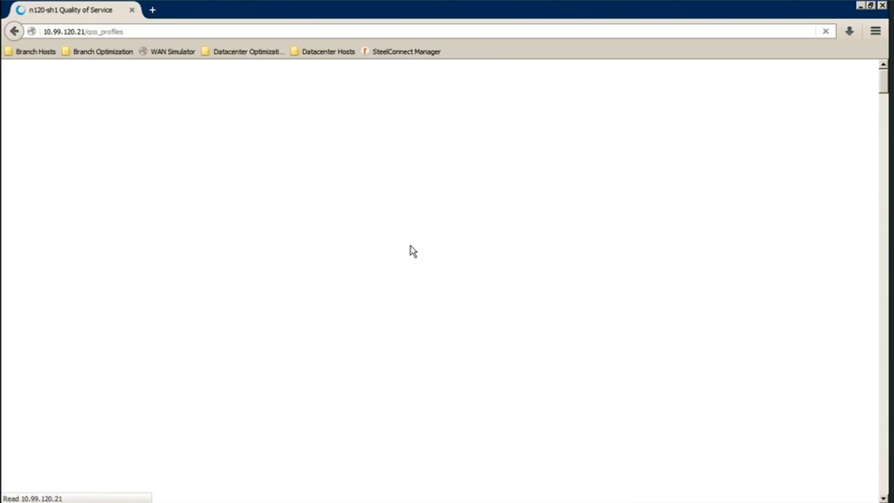
{"action": "scroll", "coordinate": [445, 263], "scroll_direction": "down", "scroll_amount": 6}
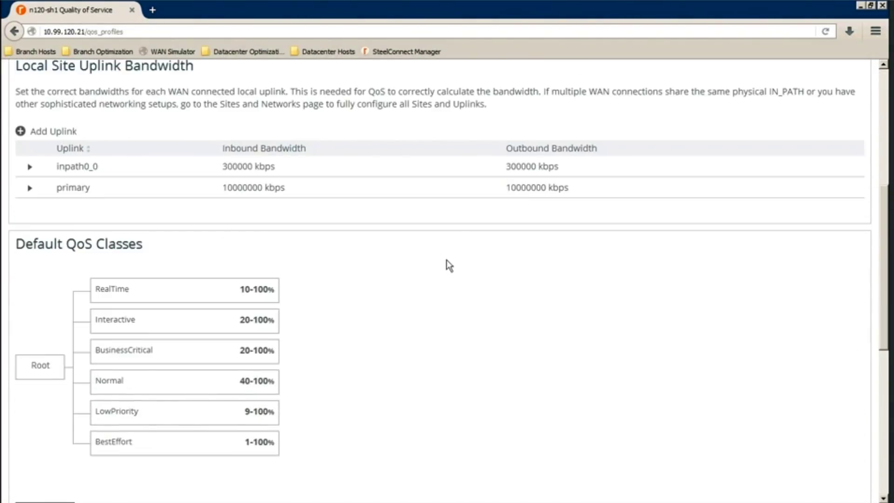
{"action": "scroll", "coordinate": [449, 265], "scroll_direction": "down", "scroll_amount": 6}
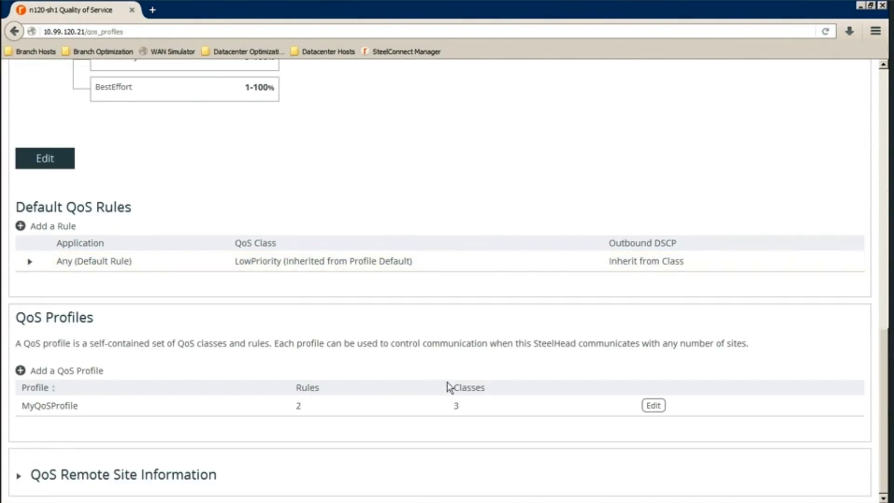
{"action": "left_click", "coordinate": [652, 405]}
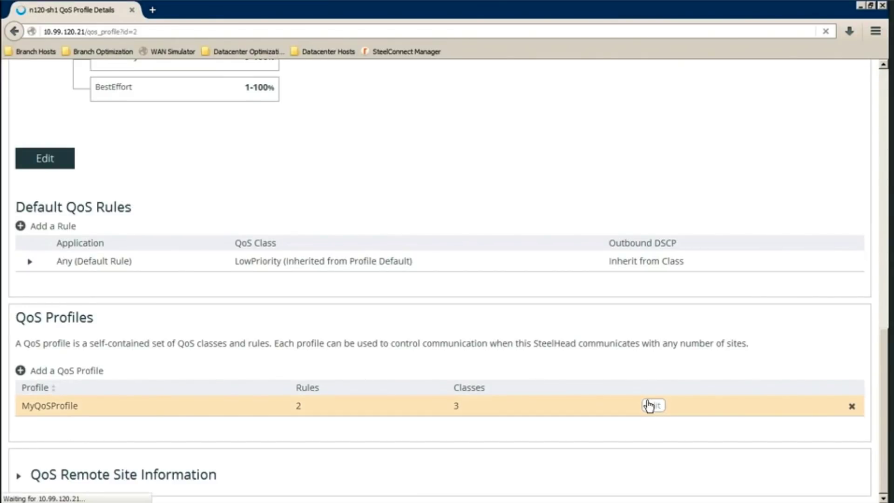
{"action": "scroll", "coordinate": [656, 401], "scroll_direction": "down", "scroll_amount": 1}
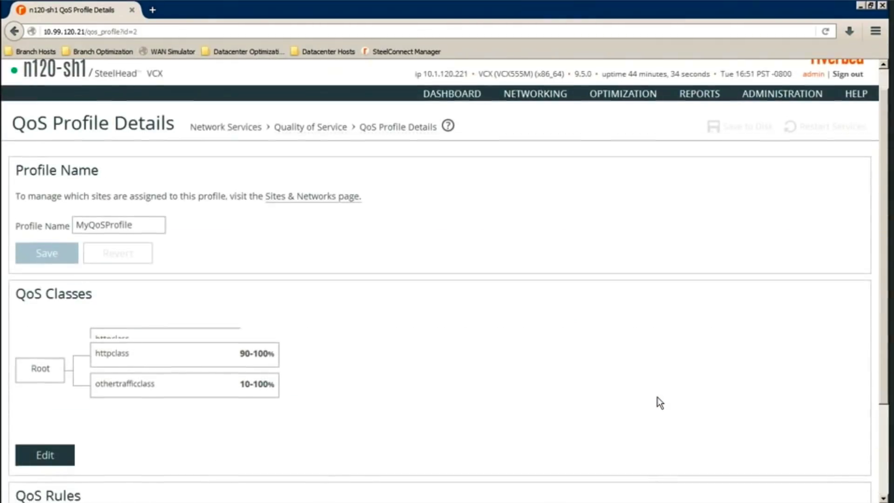
{"action": "scroll", "coordinate": [660, 403], "scroll_direction": "down", "scroll_amount": 2}
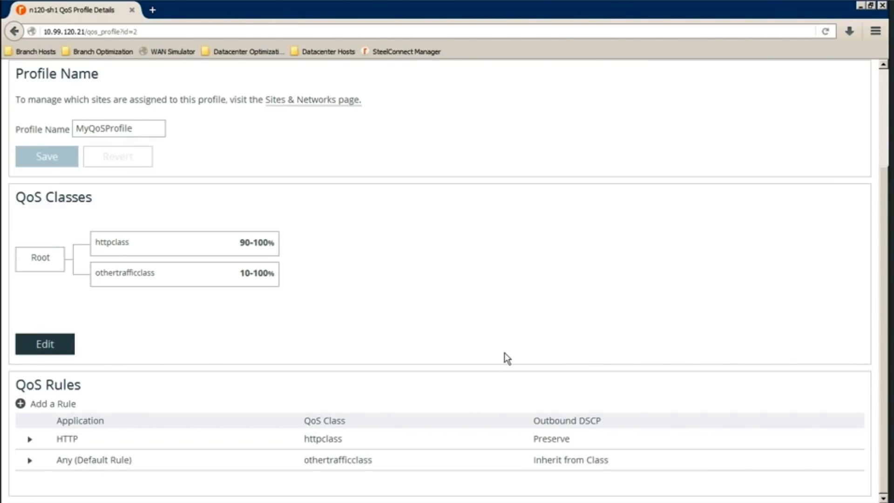
{"action": "mouse_move", "coordinate": [63, 440]}
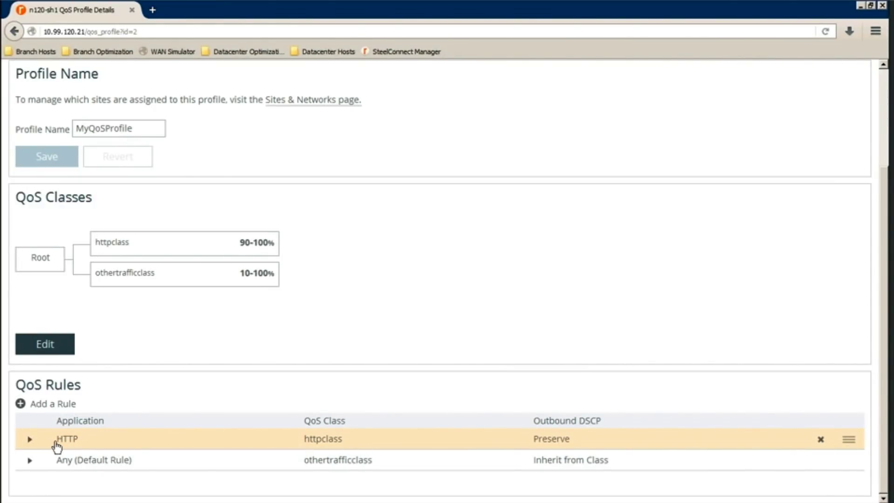
{"action": "left_click_drag", "start_coordinate": [56, 442], "coordinate": [141, 444]}
{"action": "left_click_drag", "start_coordinate": [96, 242], "coordinate": [142, 248]}
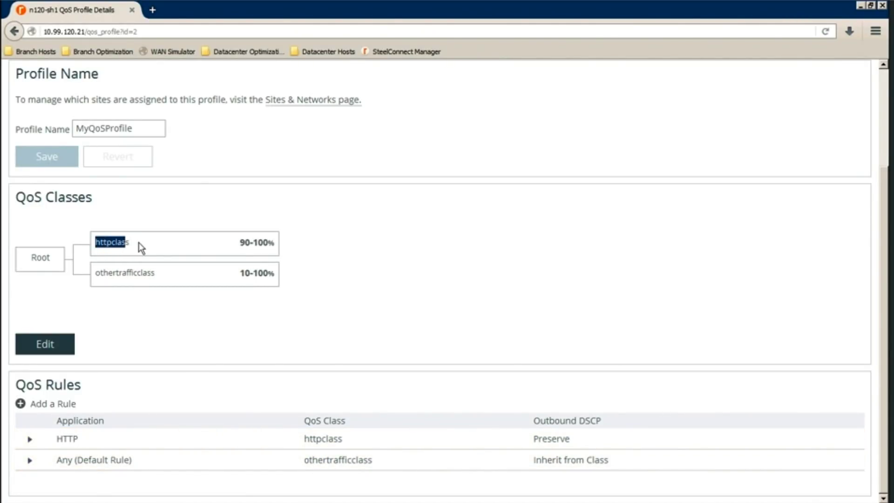
{"action": "left_click", "coordinate": [240, 243]}
{"action": "triple_click", "coordinate": [242, 244]}
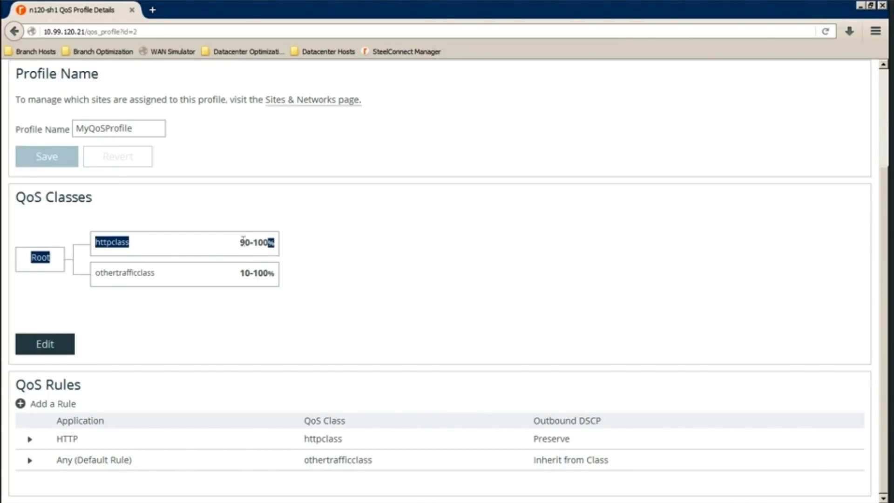
{"action": "left_click_drag", "start_coordinate": [240, 243], "coordinate": [269, 243]}
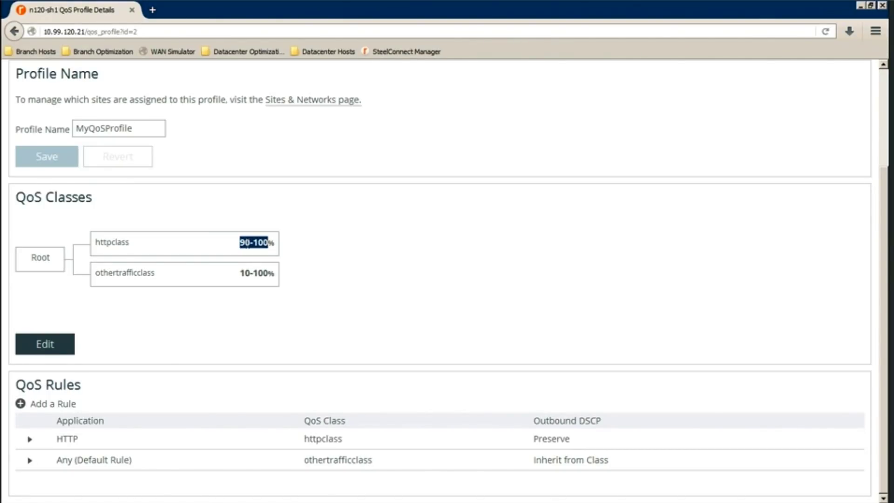
{"action": "left_click", "coordinate": [473, 258]}
{"action": "scroll", "coordinate": [473, 256], "scroll_direction": "up", "scroll_amount": 3}
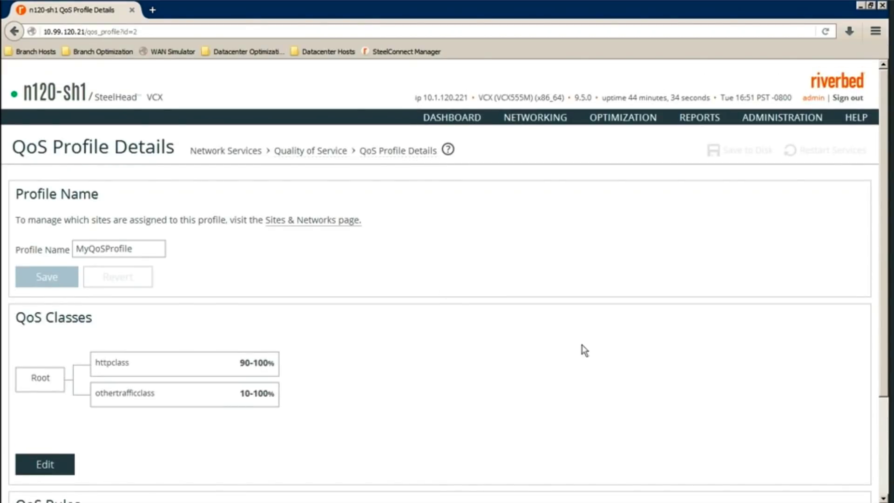
- Return to the Quality of Service overview and expand QoS Remote Site Information
{"action": "left_click", "coordinate": [311, 156]}
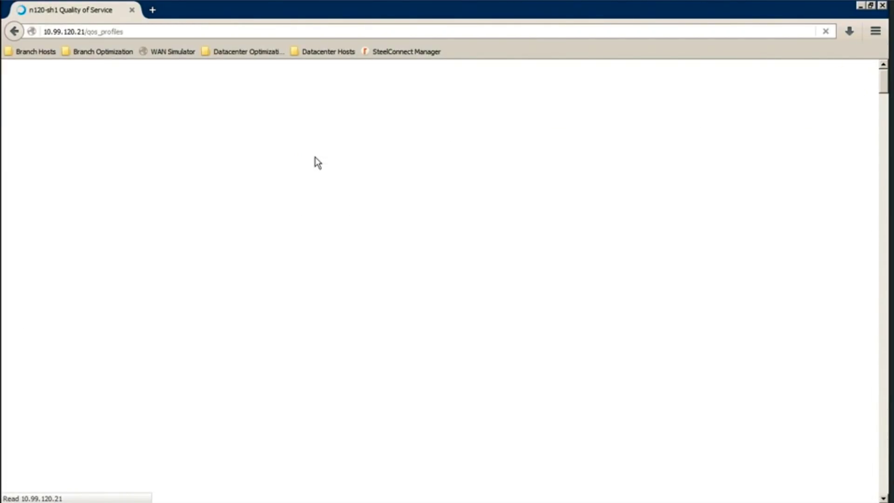
{"action": "scroll", "coordinate": [336, 167], "scroll_direction": "down", "scroll_amount": 10}
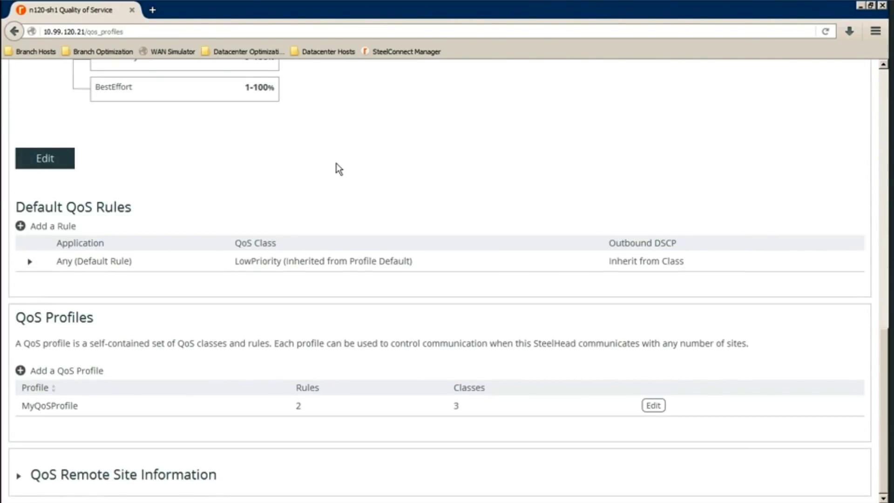
{"action": "left_click_drag", "start_coordinate": [218, 476], "coordinate": [22, 478]}
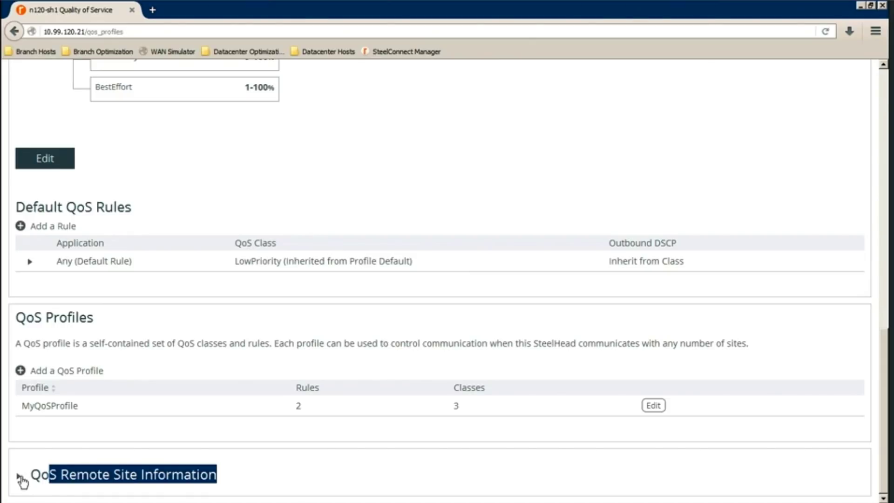
{"action": "left_click", "coordinate": [21, 479]}
{"action": "scroll", "coordinate": [334, 442], "scroll_direction": "down", "scroll_amount": 3}
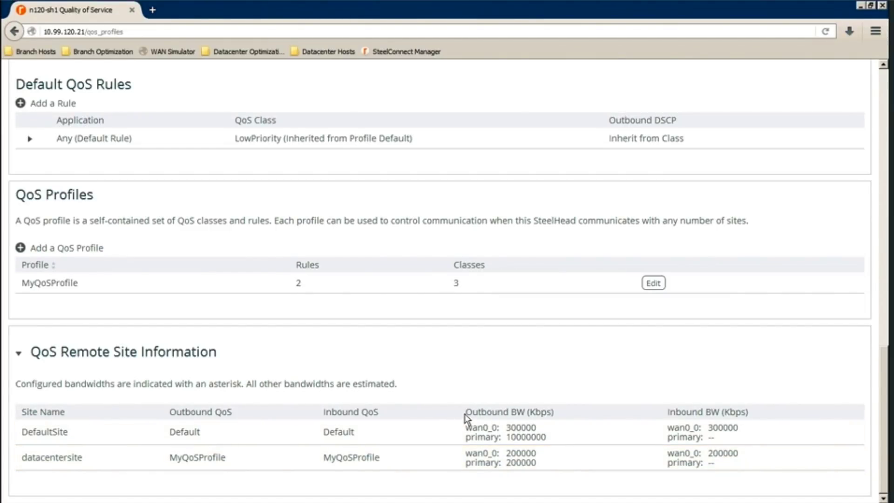
- Point out datacentersite's 200000 wan0_0 outbound and inbound bandwidths, then return to the top
{"action": "left_click_drag", "start_coordinate": [465, 413], "coordinate": [520, 411]}
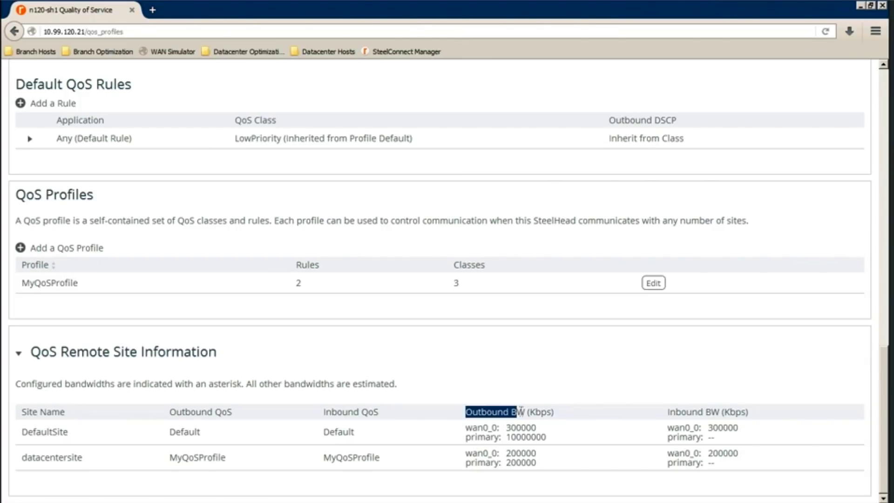
{"action": "left_click_drag", "start_coordinate": [520, 411], "coordinate": [528, 411]}
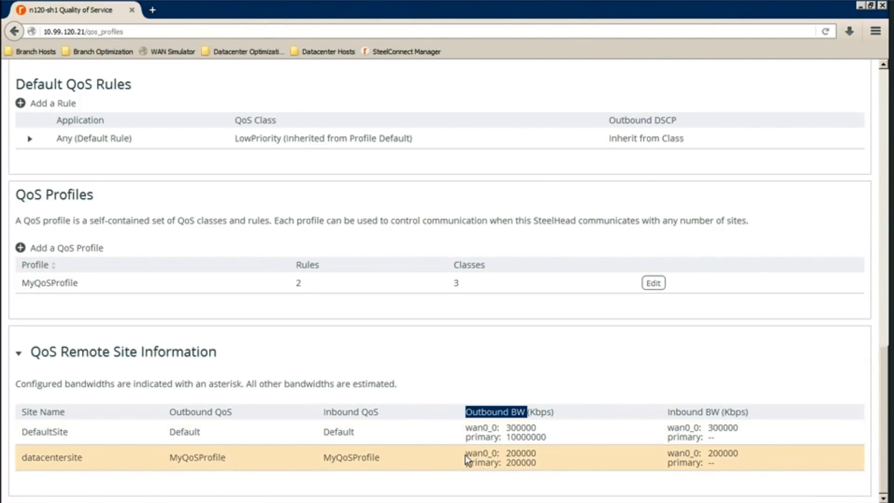
{"action": "left_click_drag", "start_coordinate": [465, 455], "coordinate": [535, 455]}
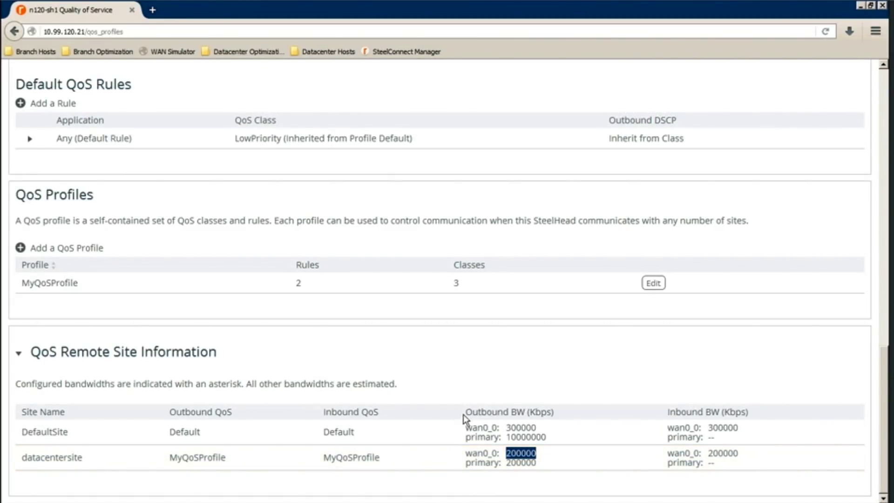
{"action": "left_click_drag", "start_coordinate": [464, 412], "coordinate": [491, 412]}
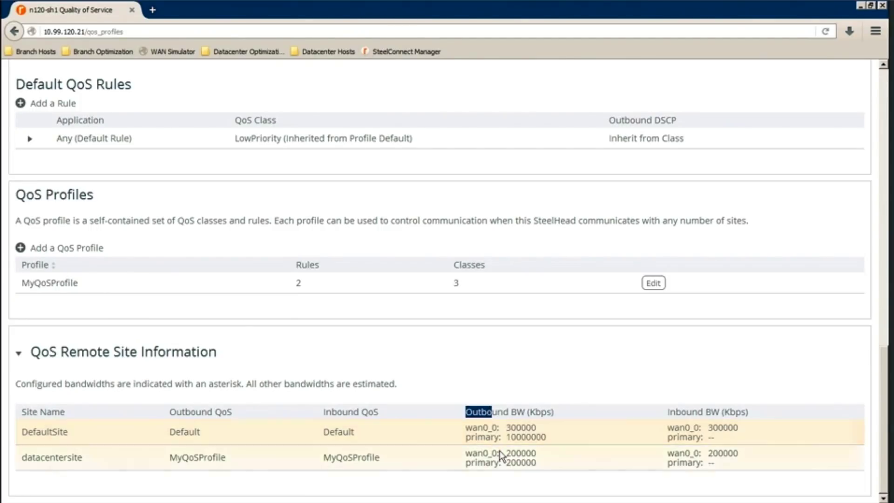
{"action": "left_click_drag", "start_coordinate": [506, 454], "coordinate": [538, 458]}
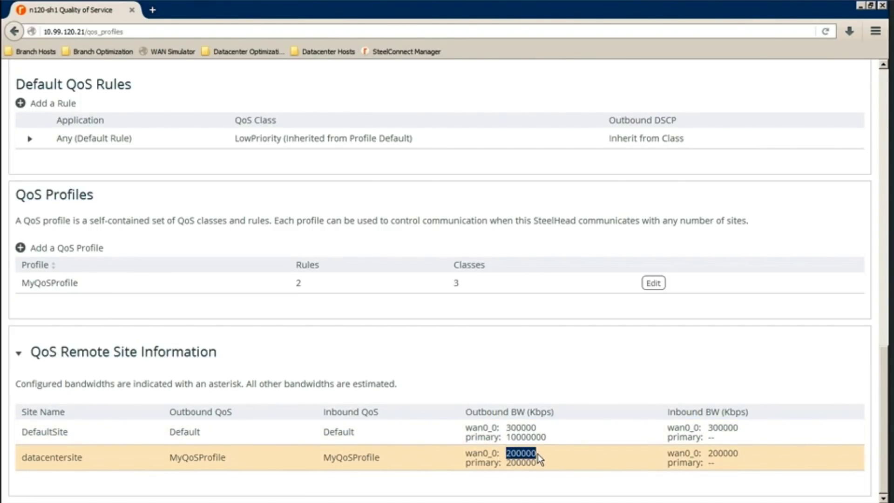
{"action": "left_click_drag", "start_coordinate": [668, 411], "coordinate": [733, 411]}
{"action": "scroll", "coordinate": [732, 412], "scroll_direction": "up", "scroll_amount": 15}
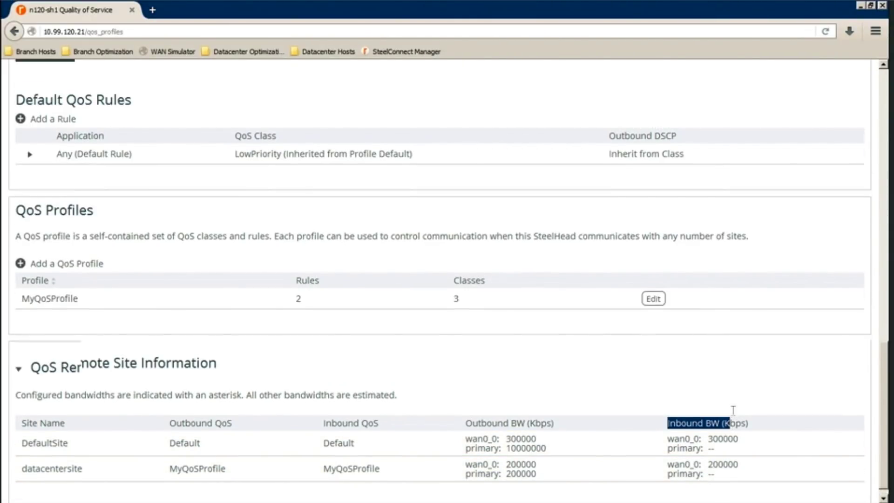
{"action": "scroll", "coordinate": [629, 392], "scroll_direction": "up", "scroll_amount": 2}
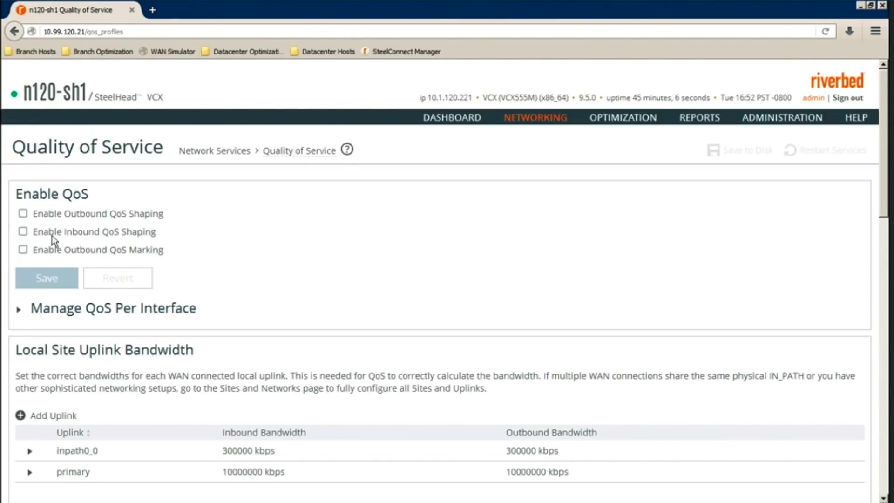
- Check Enable Outbound QoS Shaping and Enable Inbound QoS Shaping, then save
{"action": "left_click_drag", "start_coordinate": [37, 214], "coordinate": [116, 215]}
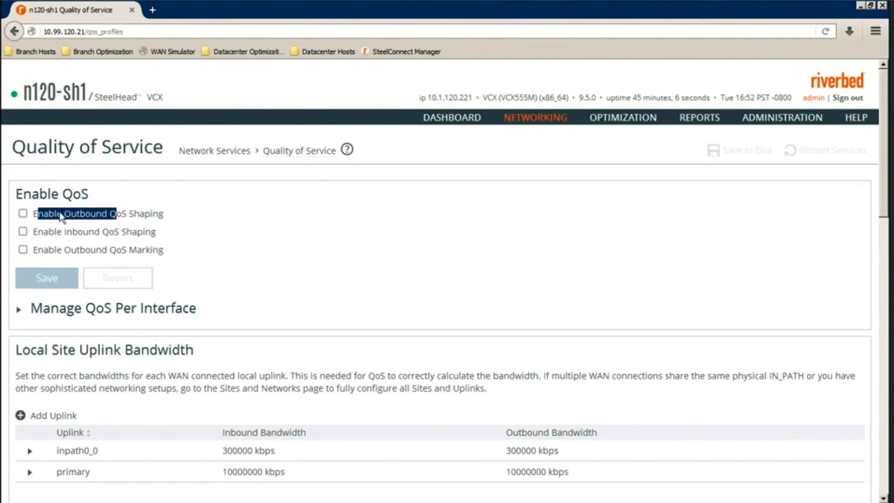
{"action": "left_click", "coordinate": [22, 214]}
{"action": "left_click", "coordinate": [23, 231]}
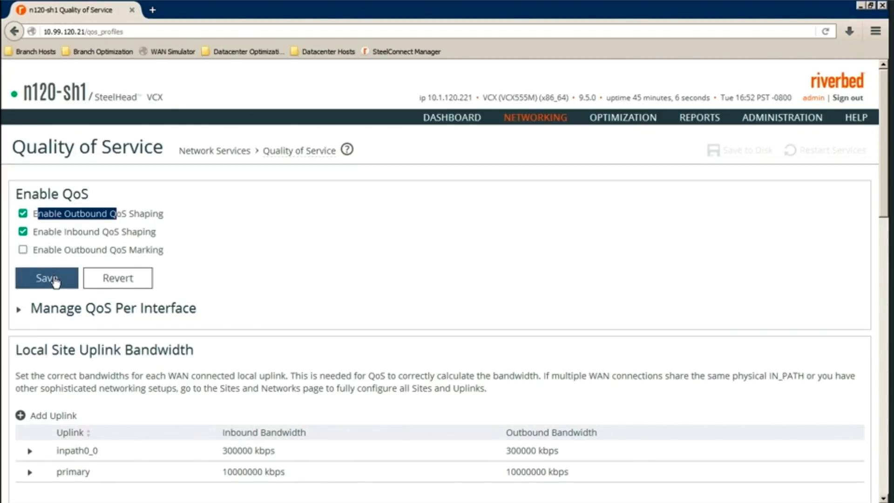
{"action": "left_click", "coordinate": [54, 278]}
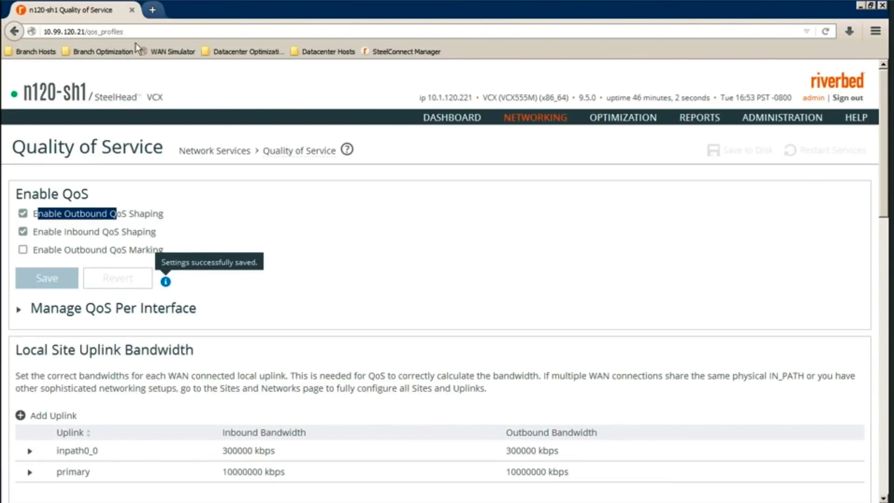
- In a new tab, play public/Videos/CorporateTraining6.mp4 from the n31-fil File Server (HTTP)
{"action": "key", "text": "ctrl+t"}
{"action": "type", "text": "htt"}
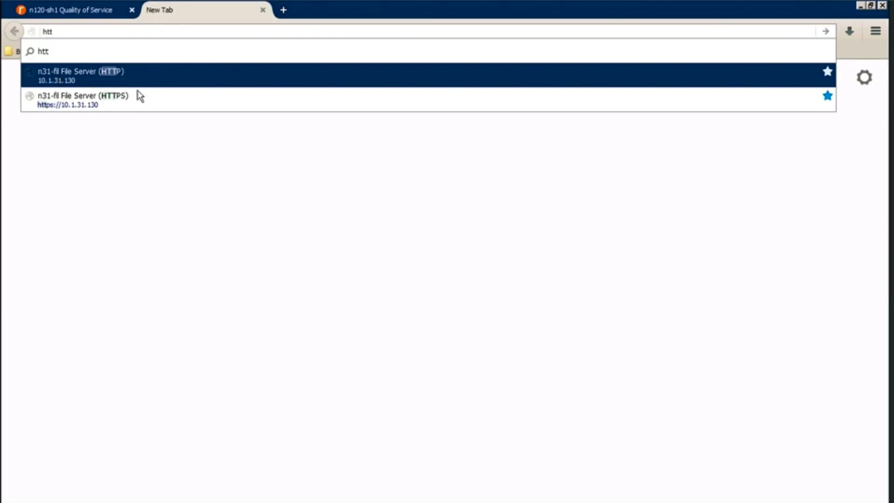
{"action": "left_click", "coordinate": [104, 83]}
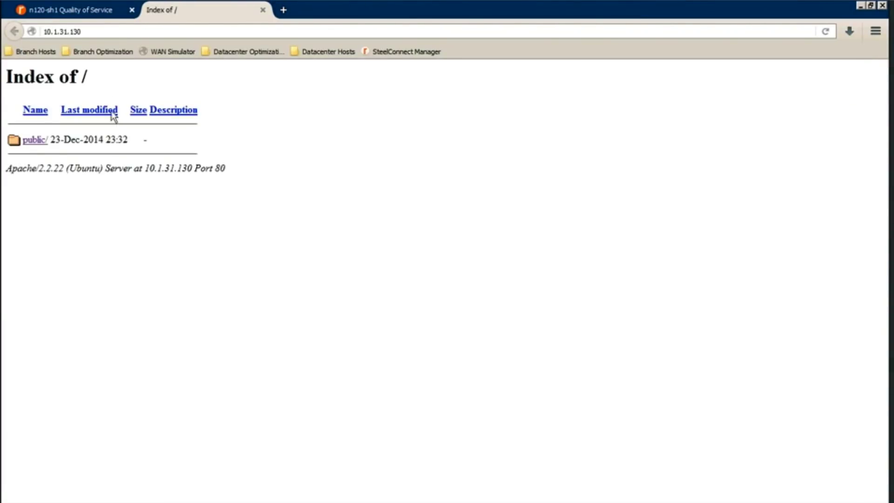
{"action": "left_click", "coordinate": [34, 141]}
{"action": "left_click", "coordinate": [89, 335]}
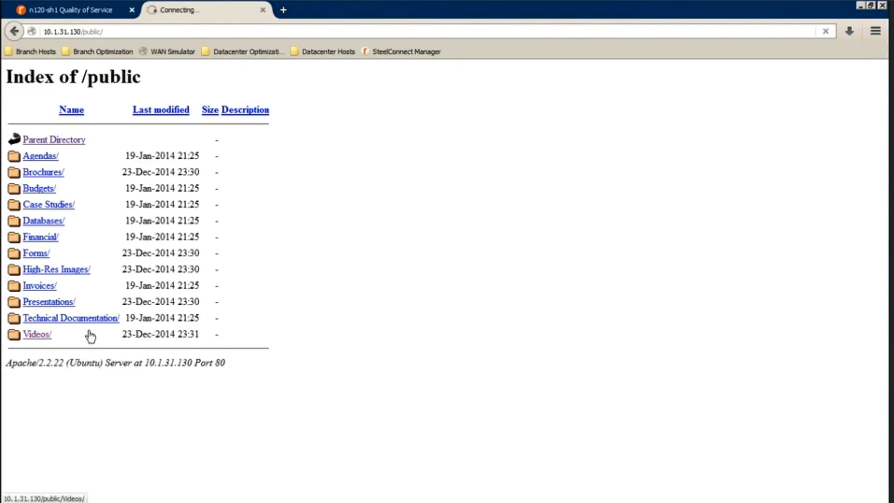
{"action": "left_click", "coordinate": [89, 240]}
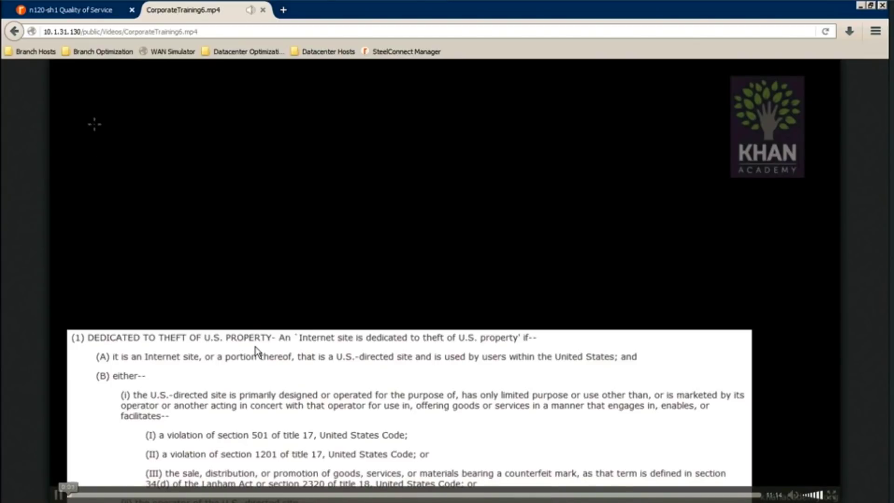
- Back in the SteelHead console, open the Current Connections report
{"action": "left_click", "coordinate": [86, 12]}
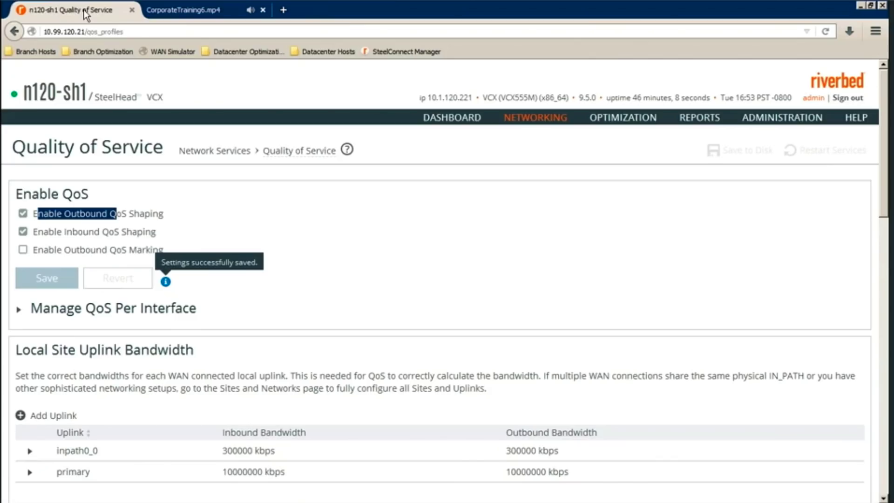
{"action": "left_click", "coordinate": [684, 122]}
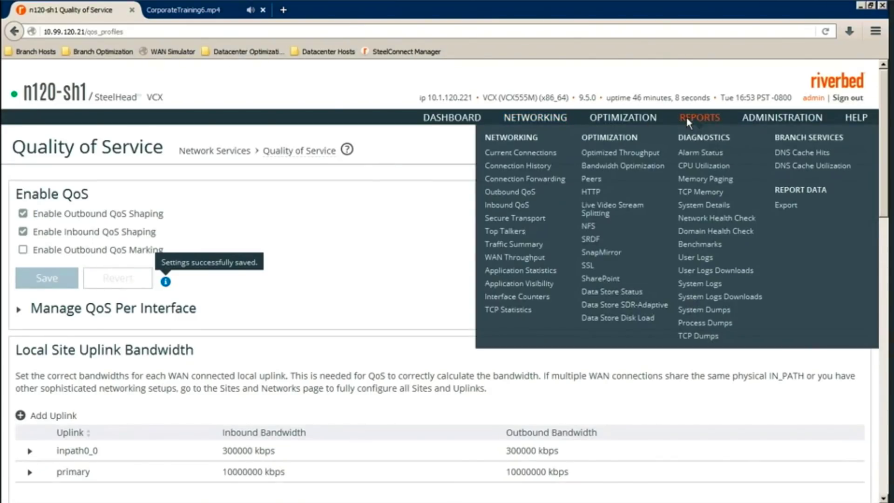
{"action": "left_click", "coordinate": [536, 154]}
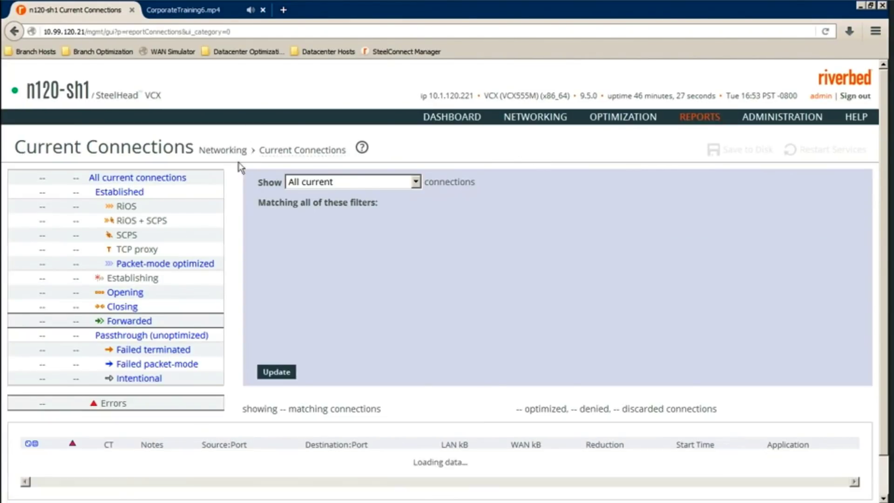
- Expand the HTTP connection to check it uses httpclass @ datacentersite inbound and outbound
{"action": "scroll", "coordinate": [435, 284], "scroll_direction": "down", "scroll_amount": 2}
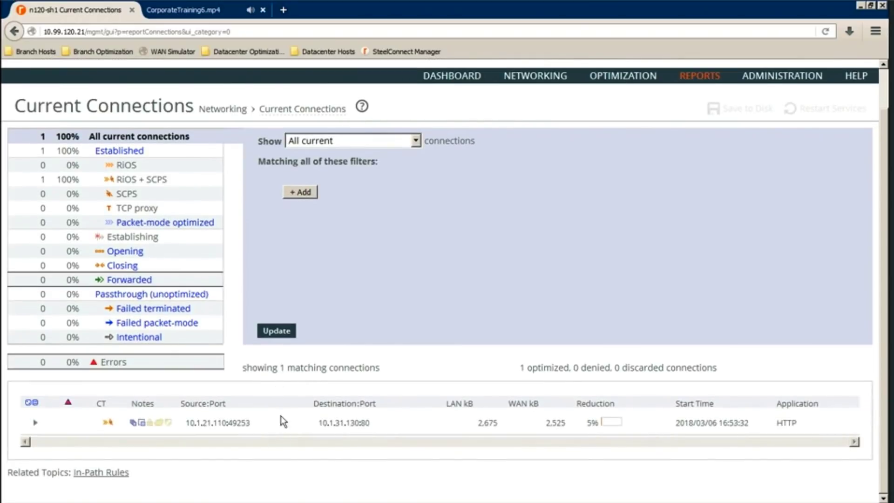
{"action": "left_click", "coordinate": [35, 425]}
{"action": "scroll", "coordinate": [96, 378], "scroll_direction": "down", "scroll_amount": 5}
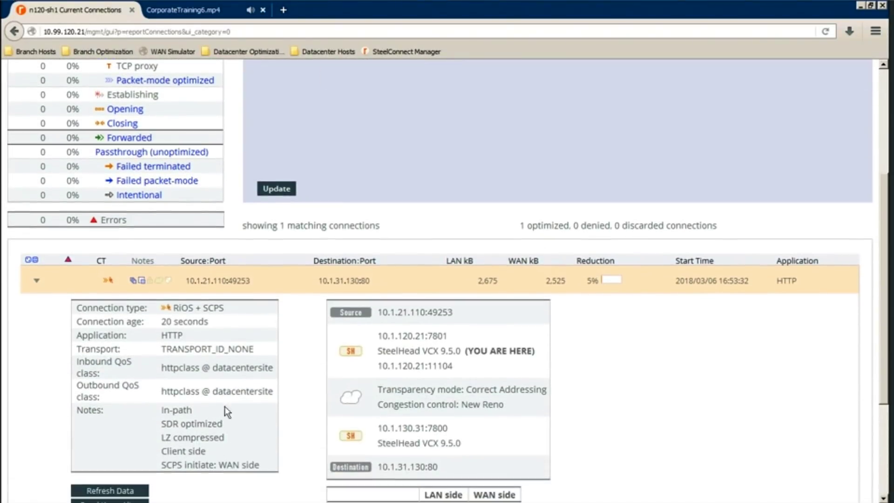
{"action": "left_click_drag", "start_coordinate": [85, 366], "coordinate": [265, 372]}
{"action": "left_click", "coordinate": [187, 388]}
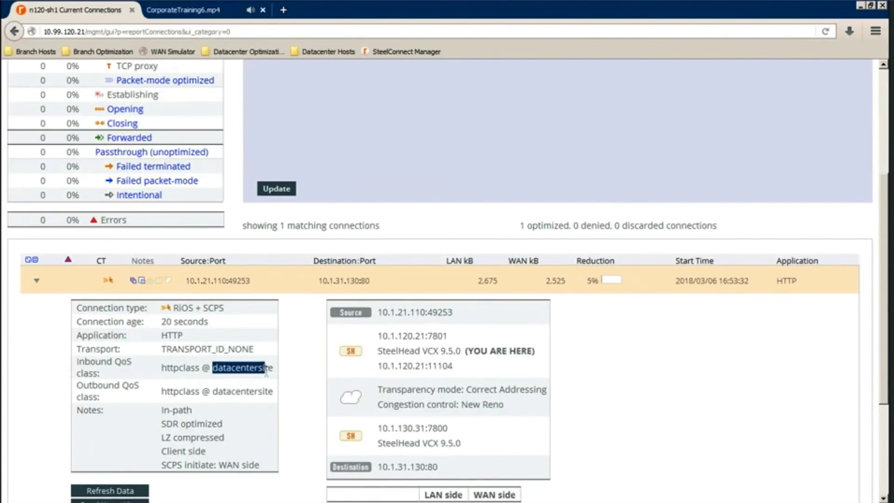
{"action": "scroll", "coordinate": [598, 384], "scroll_direction": "up", "scroll_amount": 4}
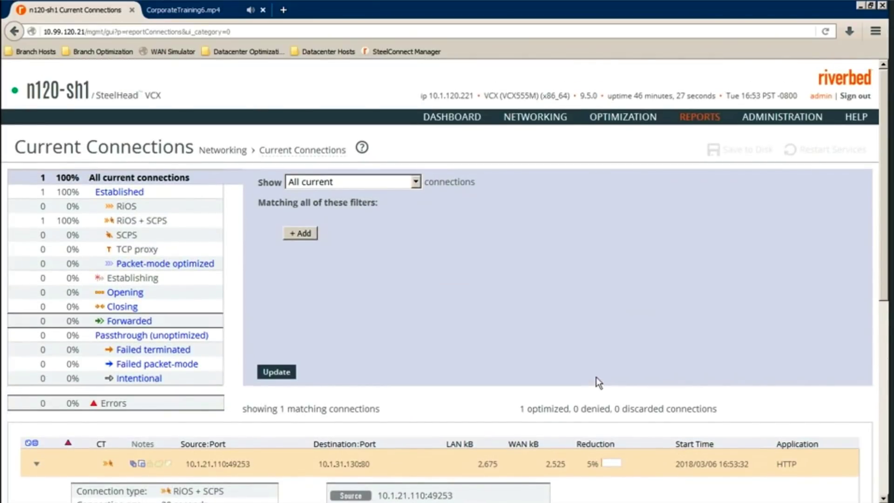
- Open the Outbound QoS report and chart Total traffic in packets/sec
{"action": "left_click", "coordinate": [698, 120]}
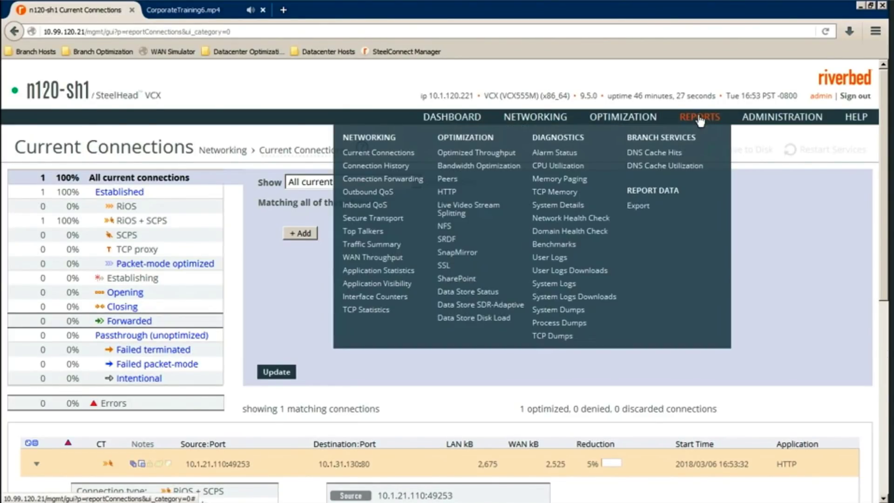
{"action": "left_click", "coordinate": [375, 193]}
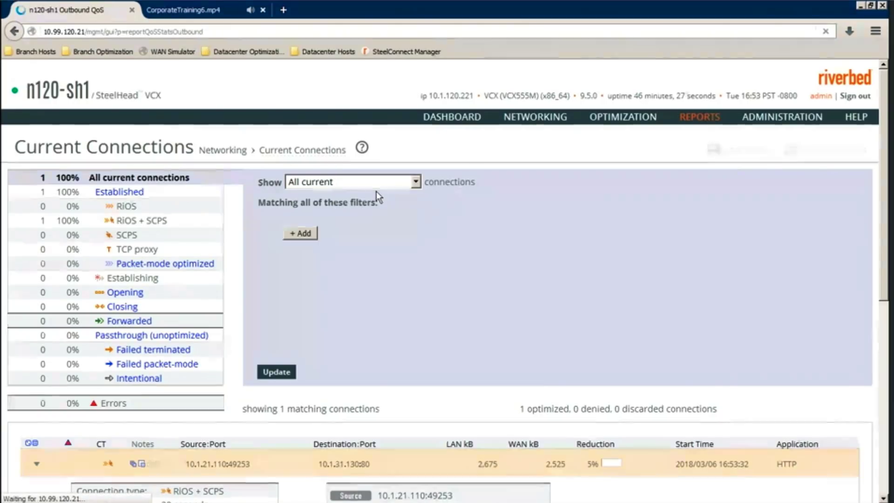
{"action": "left_click", "coordinate": [764, 279]}
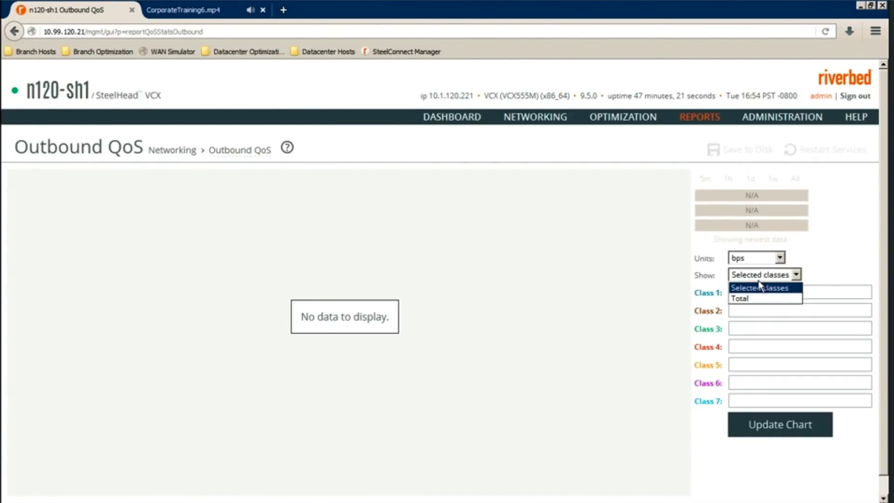
{"action": "left_click", "coordinate": [741, 298]}
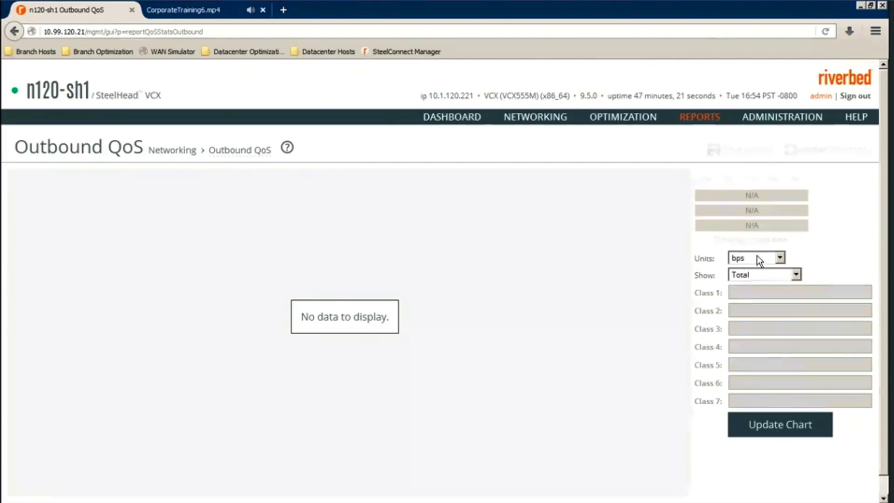
{"action": "left_click", "coordinate": [756, 258]}
{"action": "left_click", "coordinate": [750, 282]}
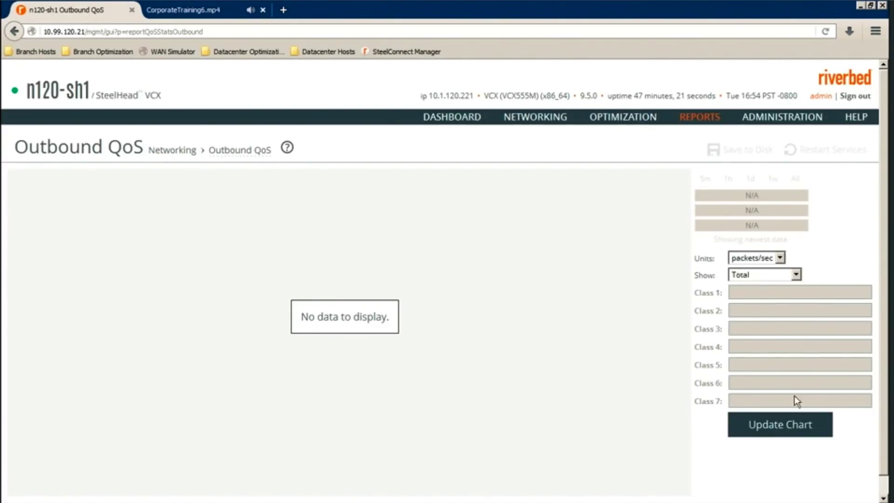
{"action": "left_click", "coordinate": [782, 431]}
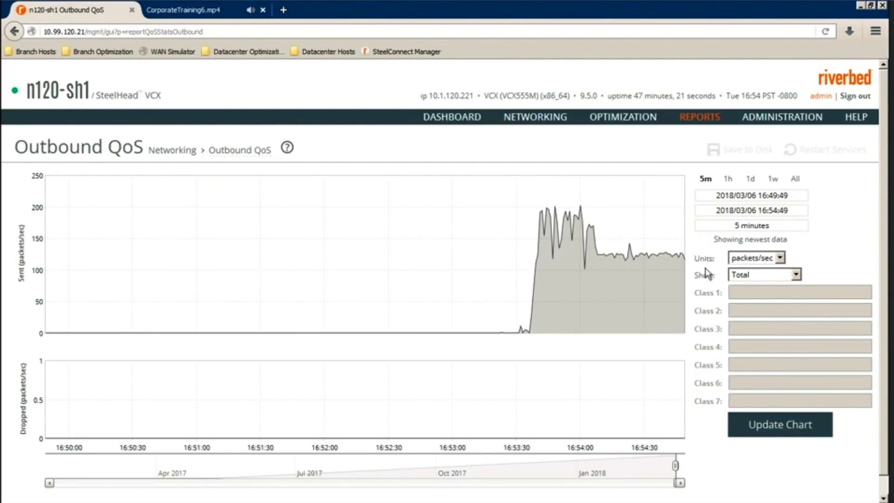
- Switch the Outbound QoS chart units back to bps
{"action": "left_click_drag", "start_coordinate": [697, 264], "coordinate": [717, 265]}
{"action": "left_click", "coordinate": [776, 260]}
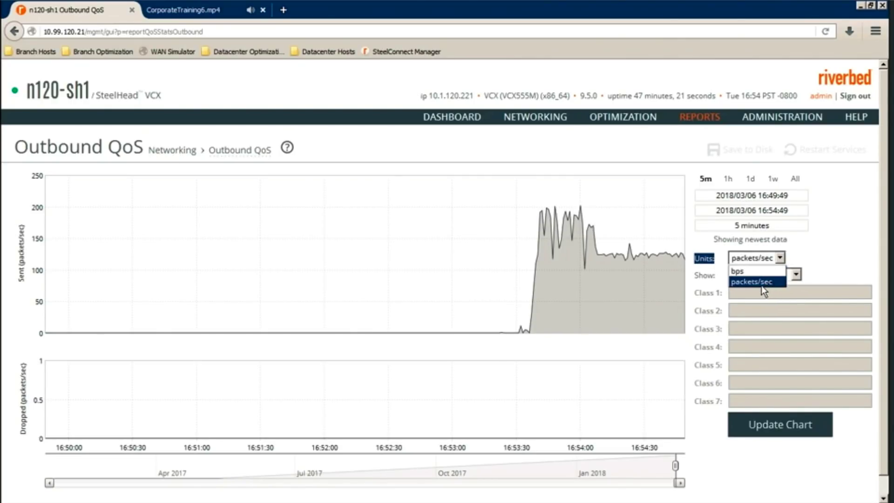
{"action": "left_click", "coordinate": [739, 272]}
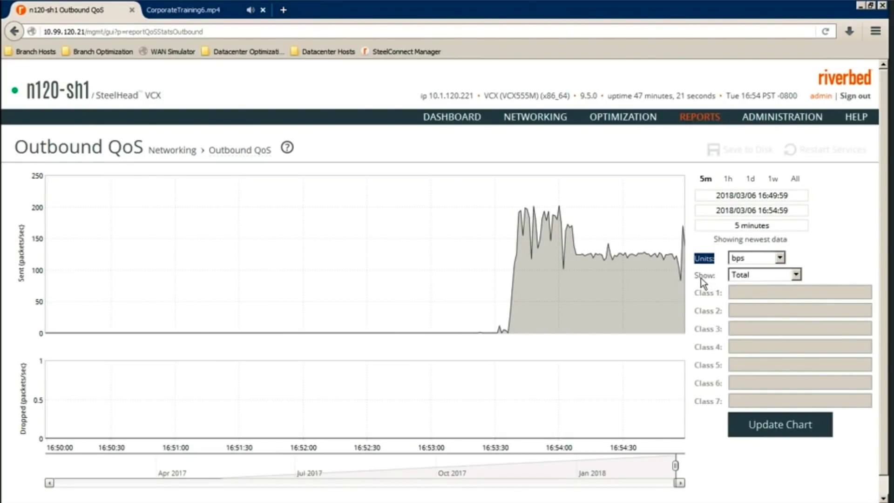
{"action": "left_click_drag", "start_coordinate": [700, 278], "coordinate": [707, 279]}
- Chart Selected classes with Class 1 set to httpclass @ datacentersite
{"action": "left_click", "coordinate": [796, 276]}
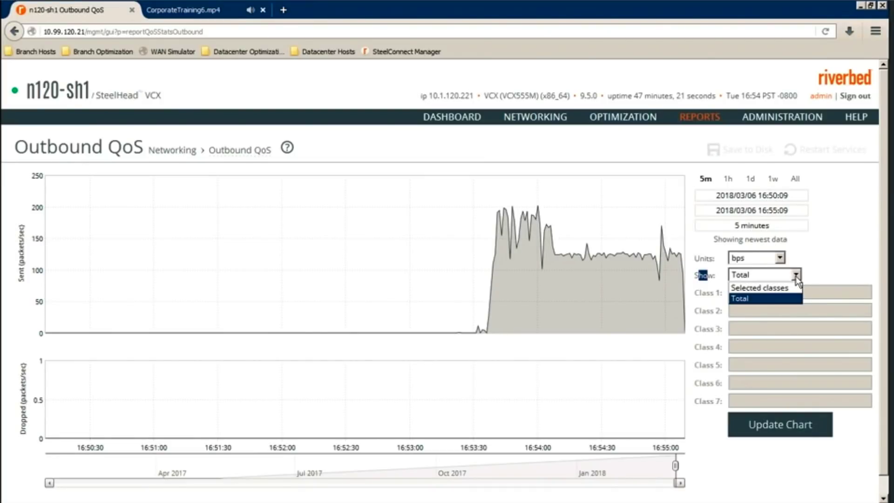
{"action": "left_click", "coordinate": [743, 289]}
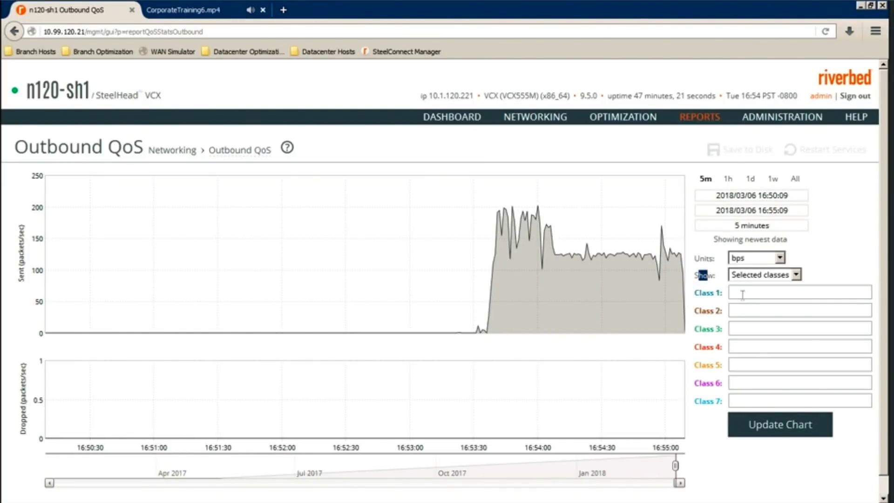
{"action": "left_click", "coordinate": [748, 292]}
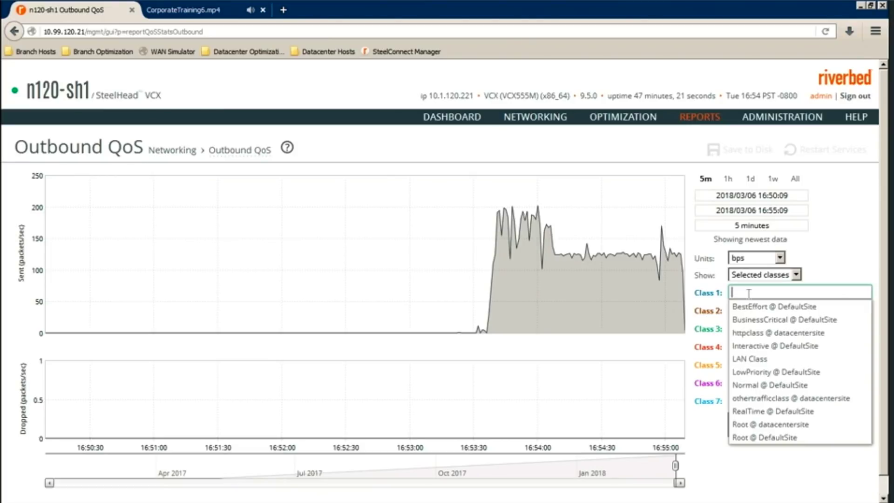
{"action": "left_click", "coordinate": [754, 339]}
{"action": "left_click", "coordinate": [764, 429]}
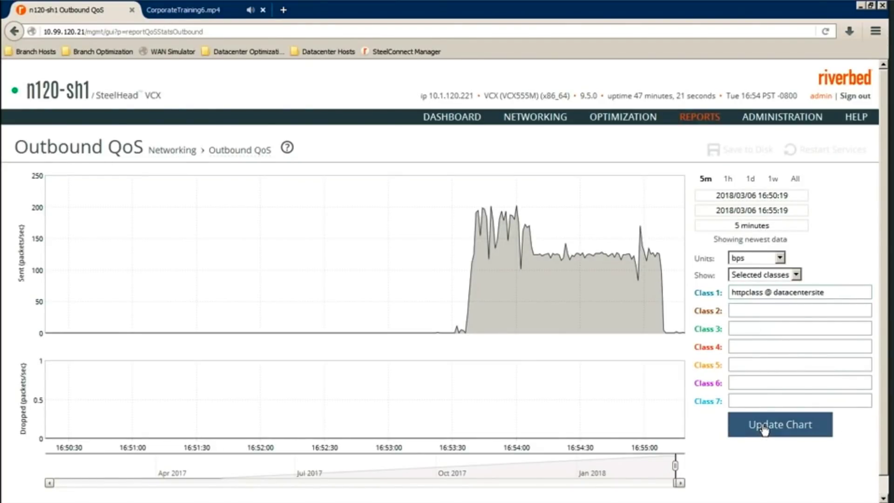